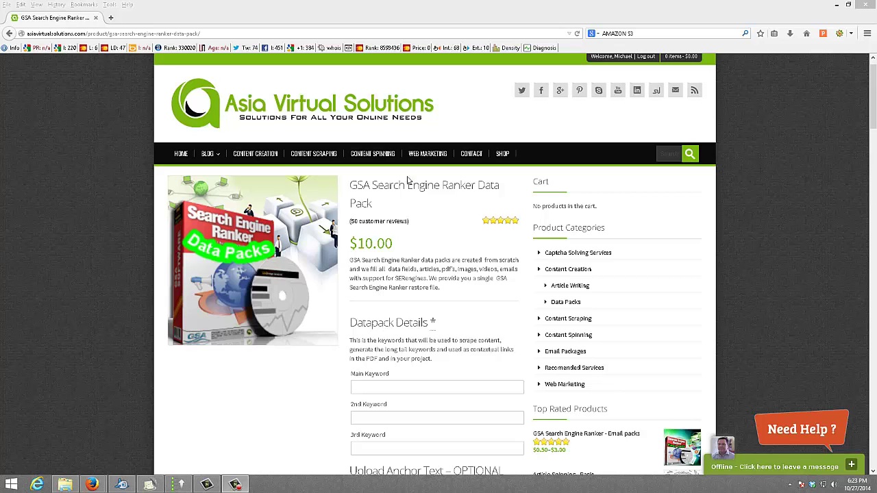
# Examine the data pack order form down to its URLs field and bring up the Thailand Mega Travel Information home page
pyautogui.moveTo(873, 112); pyautogui.dragTo(874, 140)
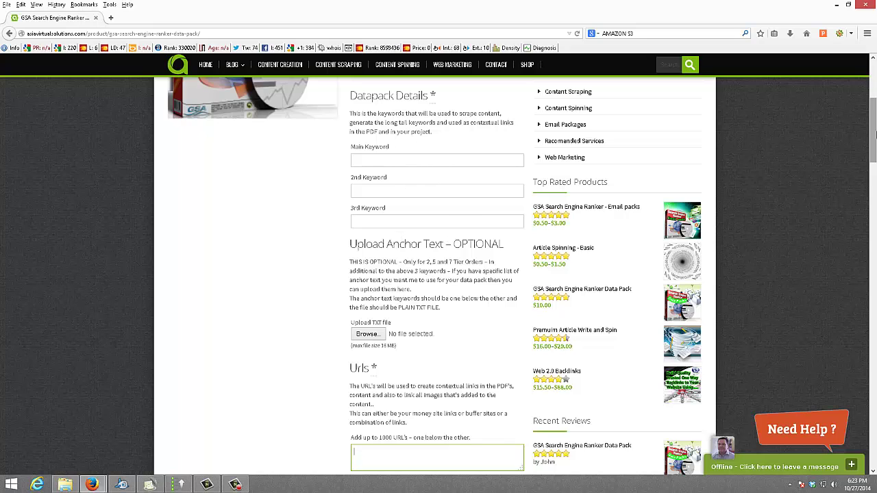
pyautogui.moveTo(873, 133); pyautogui.dragTo(874, 146)
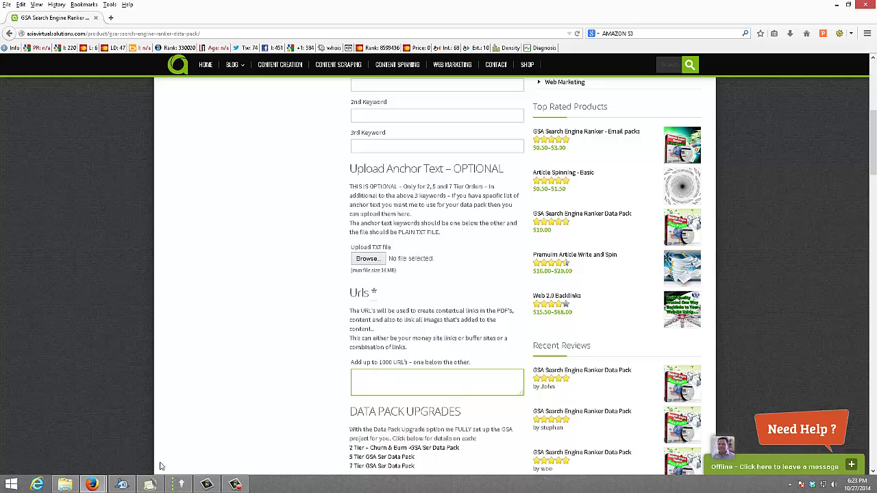
pyautogui.click(65, 485)
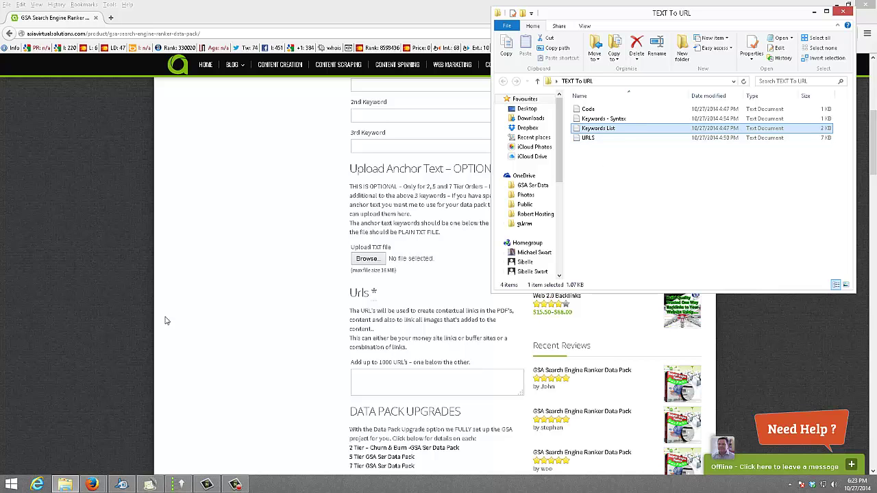
pyautogui.click(91, 484)
pyautogui.click(154, 409)
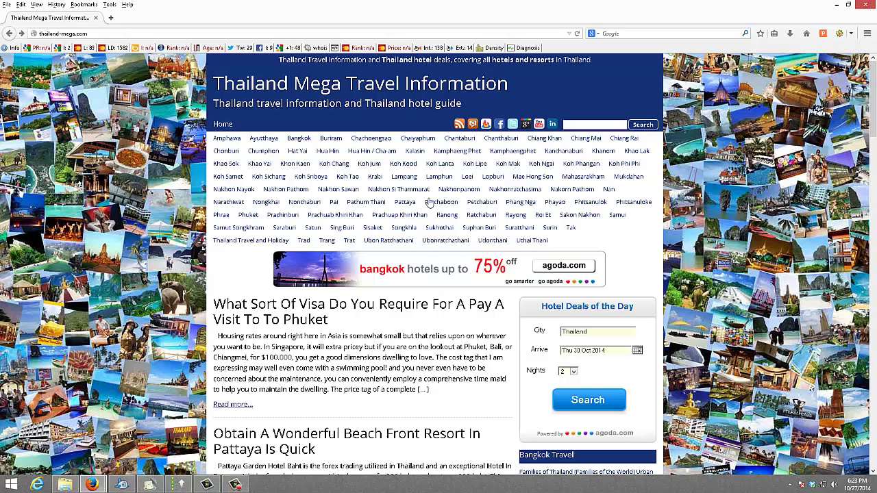
# Open the URLS text file from the TEXT To URL folder and copy its entire contents
pyautogui.click(65, 485)
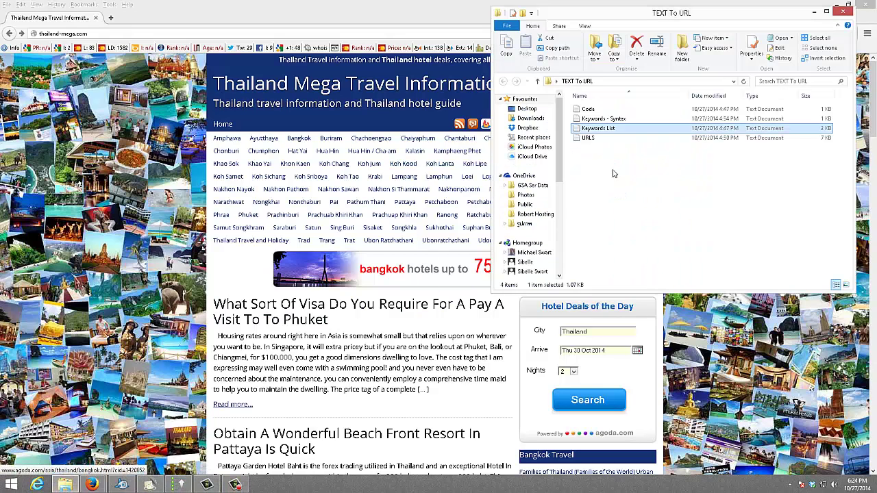
pyautogui.doubleClick(589, 138)
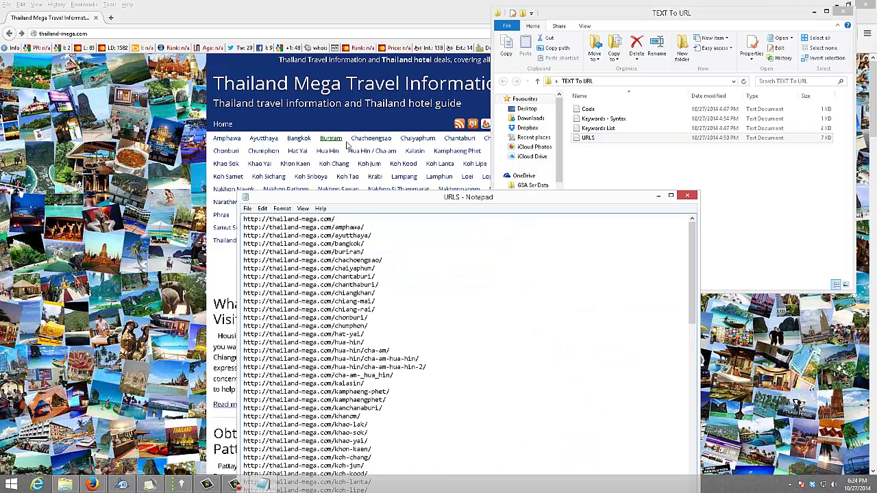
pyautogui.rightClick(337, 257)
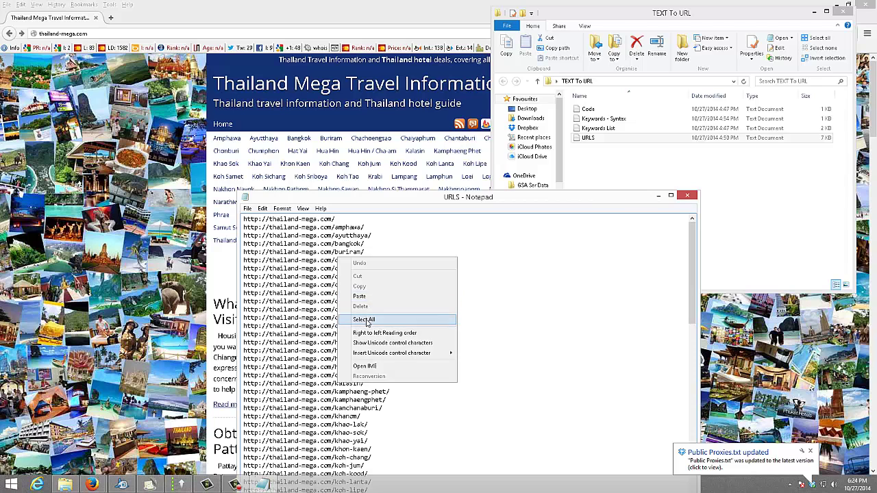
pyautogui.click(366, 320)
pyautogui.rightClick(319, 283)
pyautogui.click(341, 313)
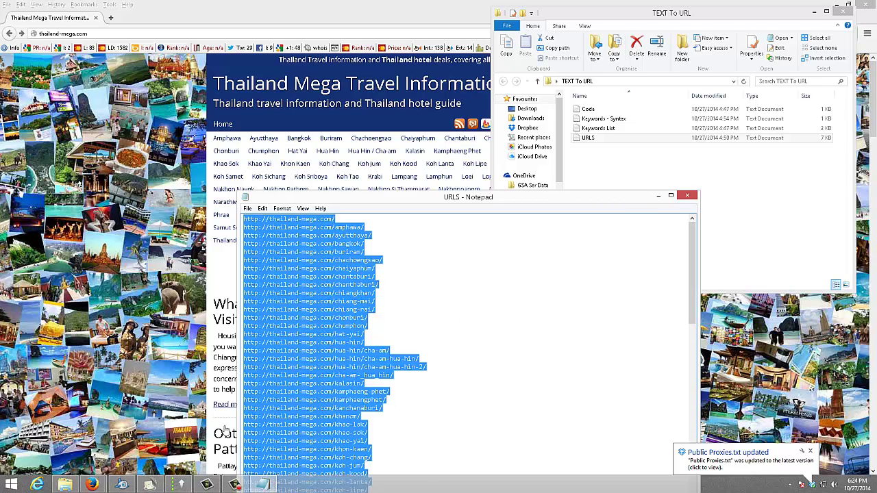
# Paste the copied links into the URLs field of the GSA Search Engine Ranker Data Pack order form
pyautogui.click(91, 485)
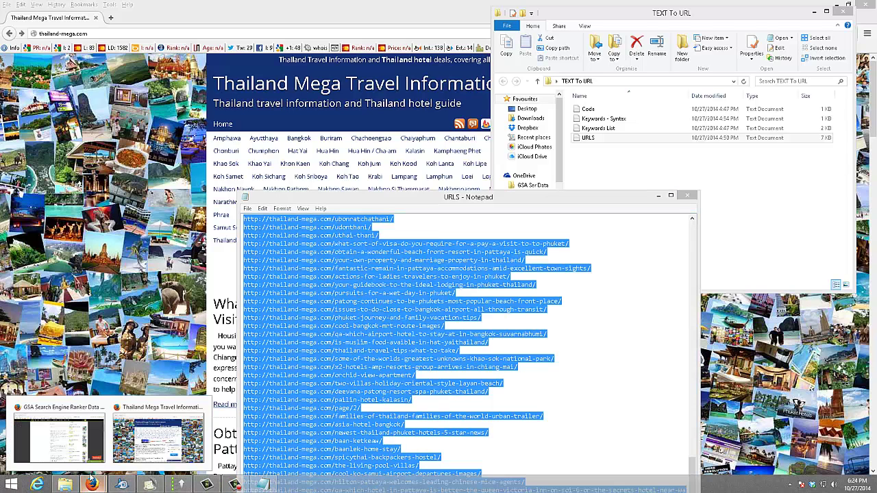
pyautogui.click(79, 404)
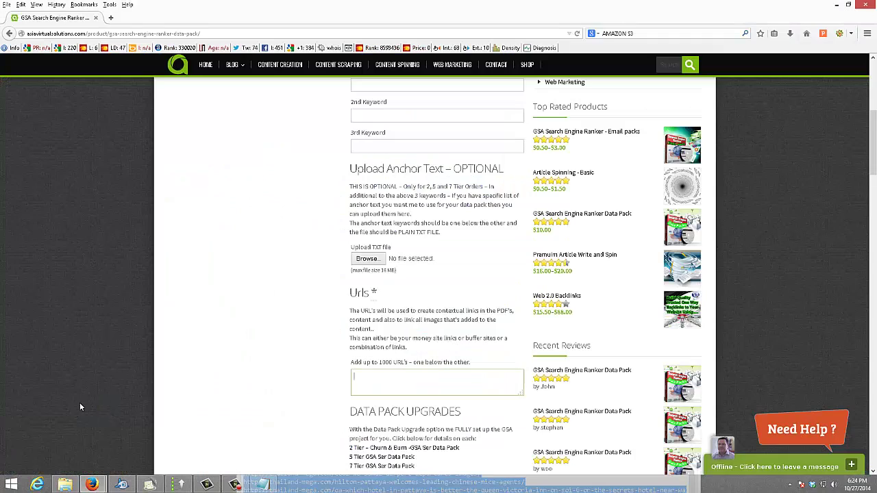
pyautogui.rightClick(376, 382)
pyautogui.click(408, 311)
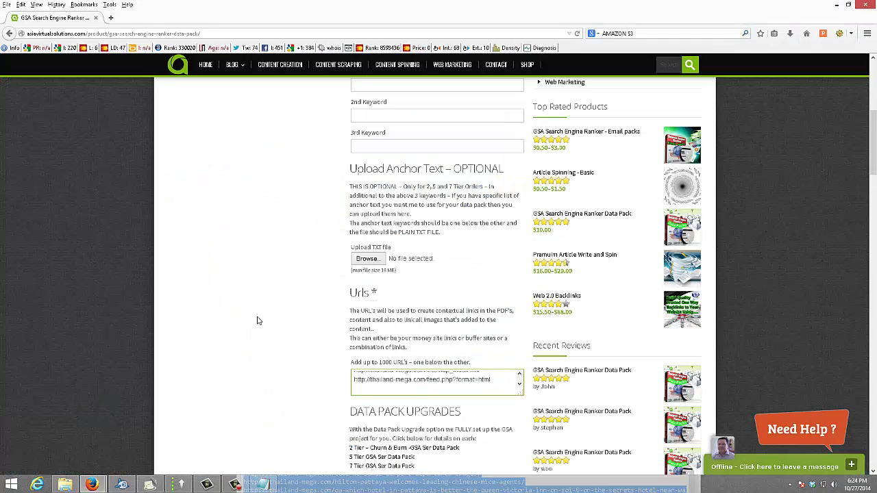
pyautogui.moveTo(874, 152); pyautogui.dragTo(874, 199)
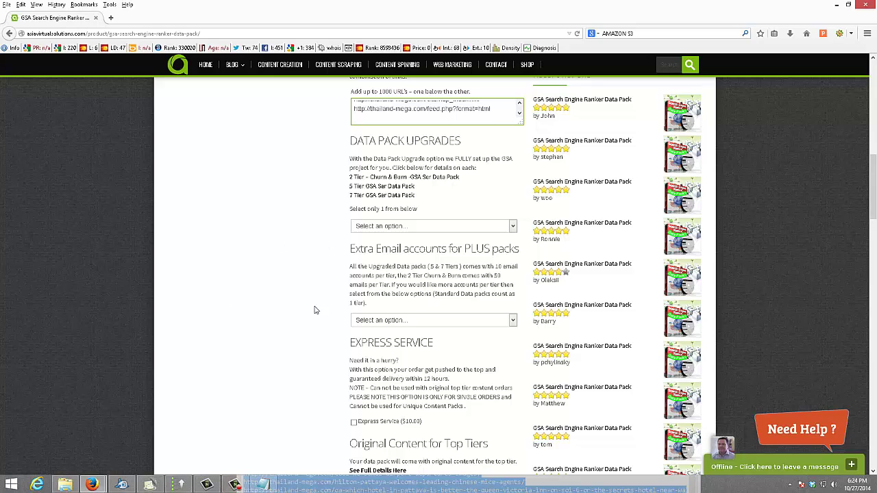
# Open the Keywords List text file and examine it alongside the order form's optional anchor text upload section
pyautogui.click(64, 485)
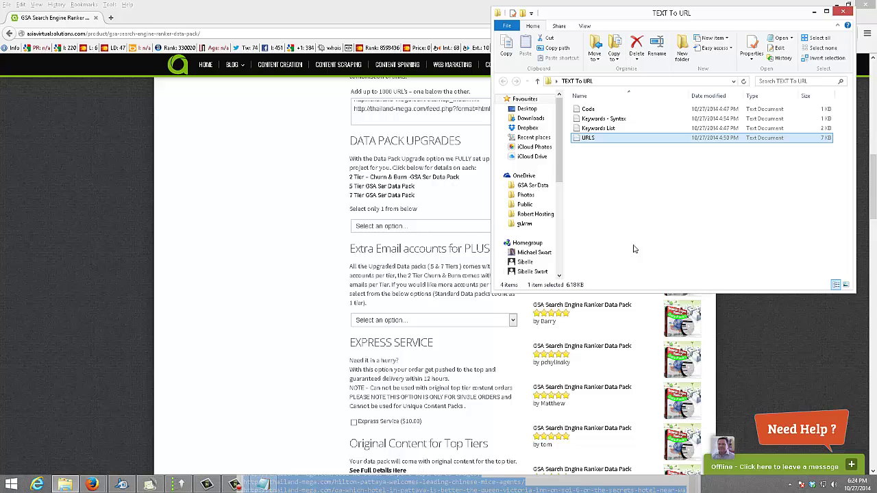
pyautogui.keyDown('ctrl'); pyautogui.click(606, 130); pyautogui.keyUp('ctrl')
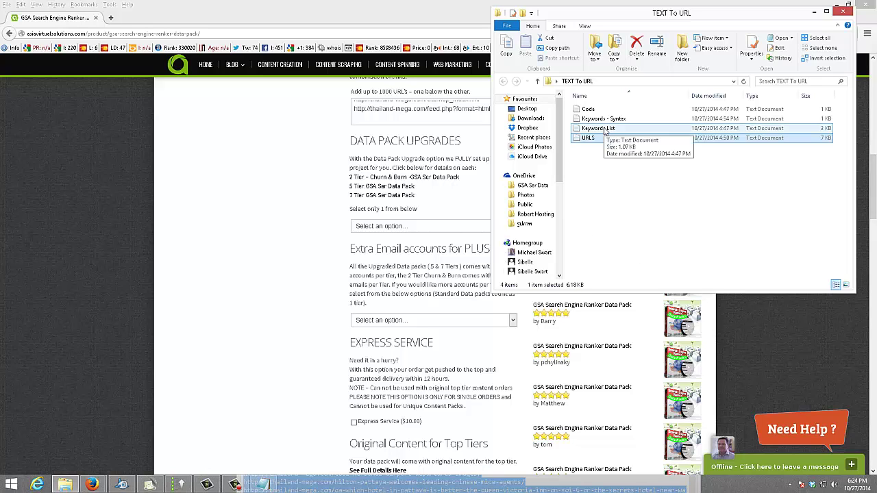
pyautogui.doubleClick(606, 130)
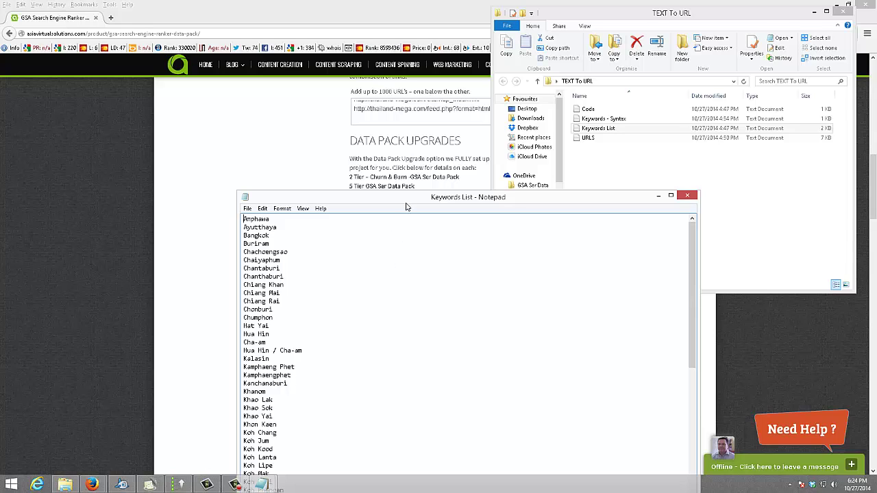
pyautogui.click(278, 143)
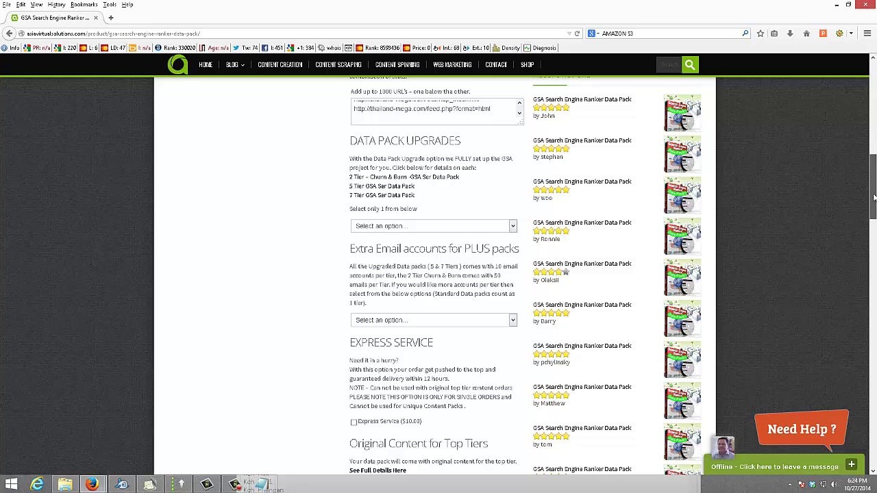
pyautogui.moveTo(874, 204); pyautogui.dragTo(873, 156)
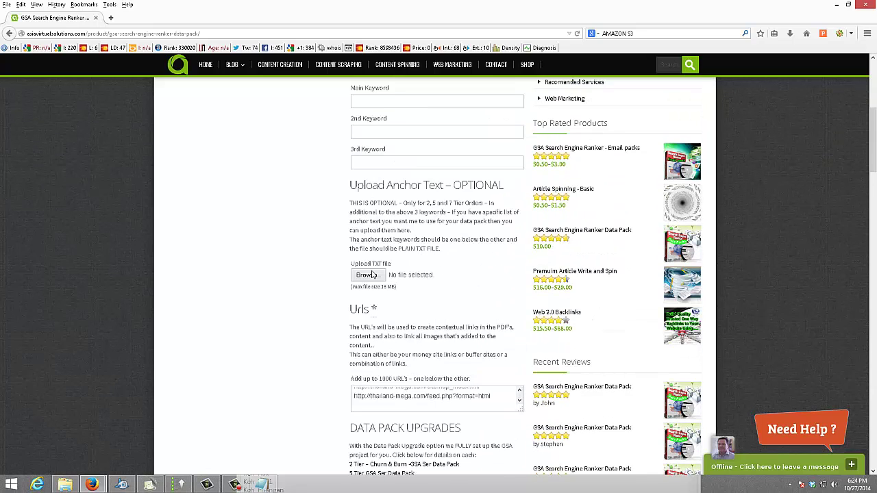
pyautogui.click(262, 484)
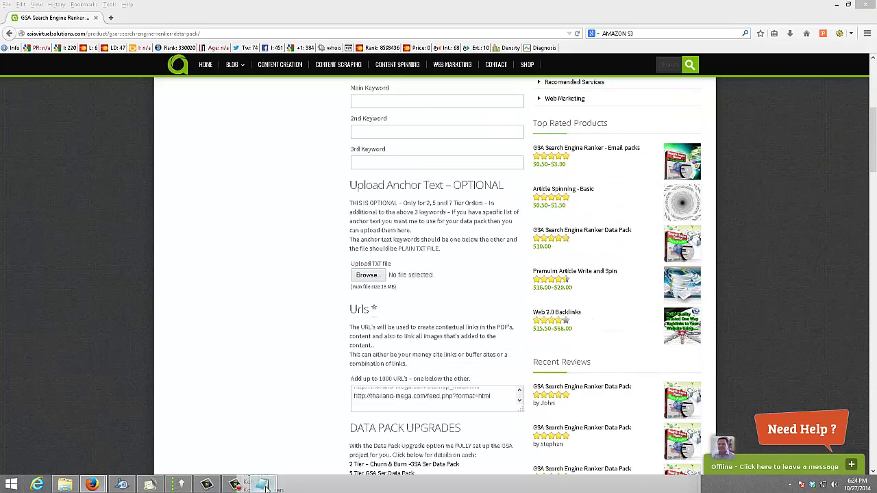
pyautogui.click(295, 266)
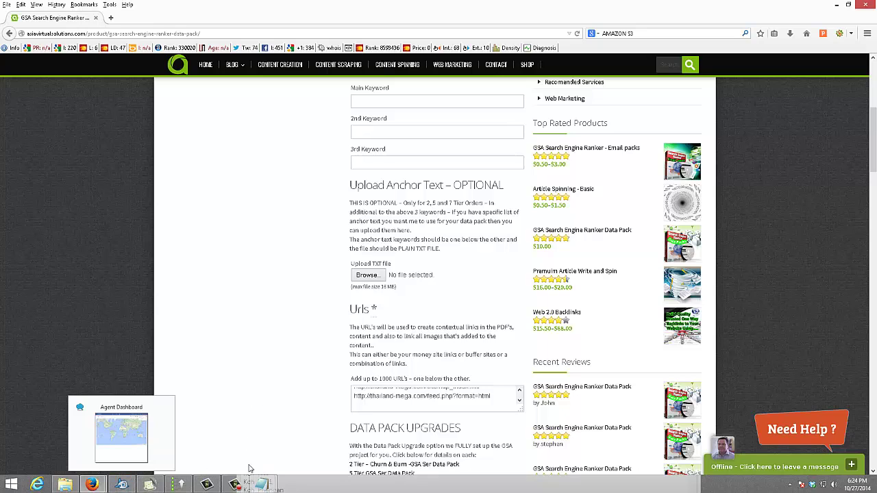
# Clear all pasted links from the order form's URLs field
pyautogui.click(430, 398)
pyautogui.hotkey('ctrl', 'a')
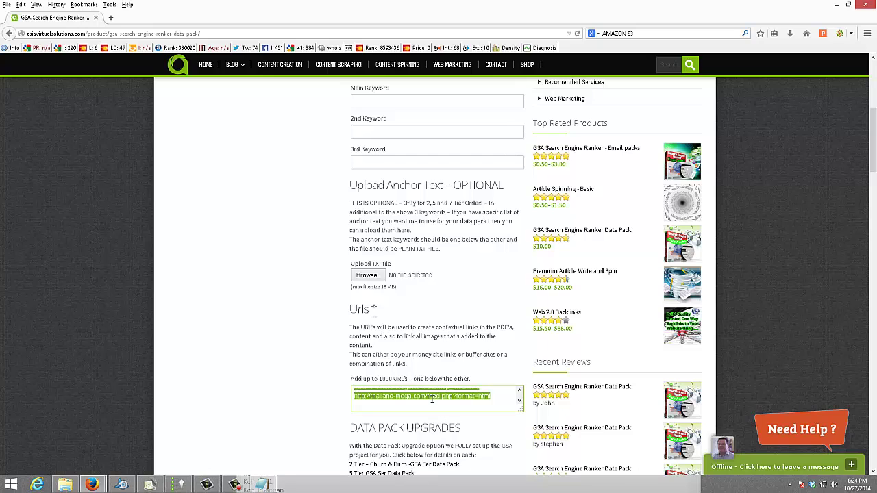
pyautogui.press('BackSpace')
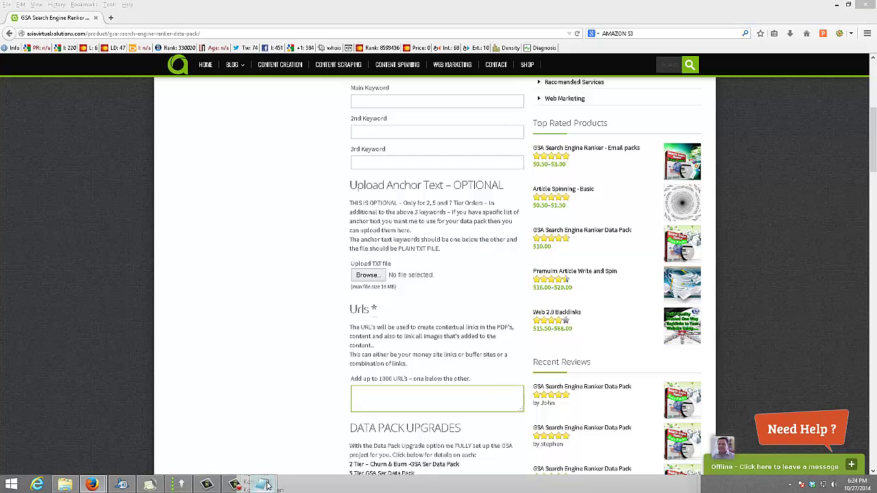
# Close the Keywords List file and bring up the URLS file at its first lines
pyautogui.moveTo(262, 484)
pyautogui.click(325, 424)
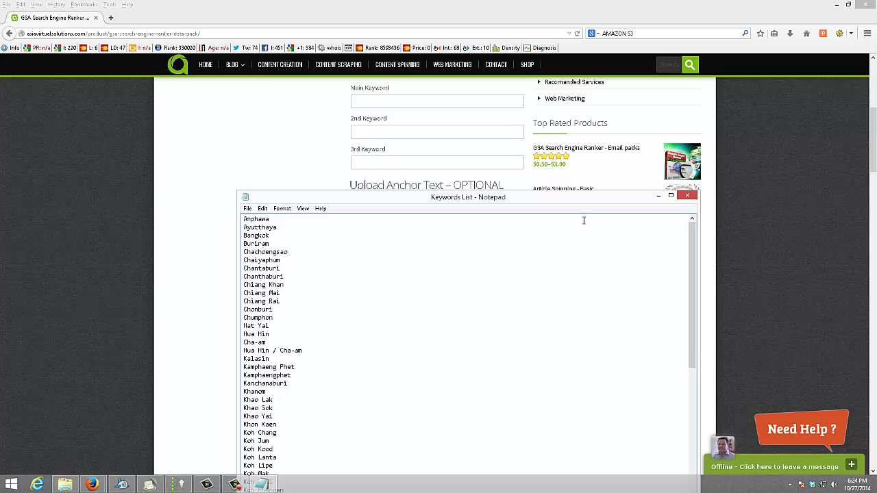
pyautogui.click(688, 196)
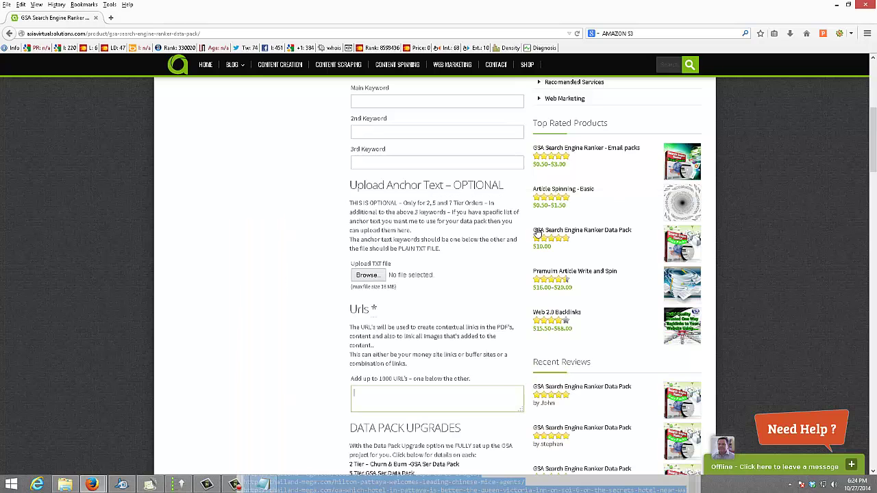
pyautogui.click(265, 484)
pyautogui.click(464, 233)
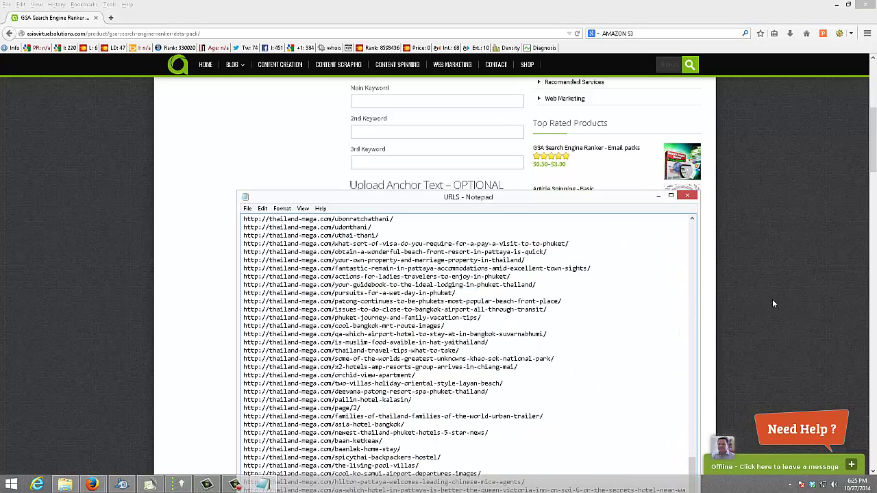
pyautogui.moveTo(696, 470); pyautogui.dragTo(693, 233)
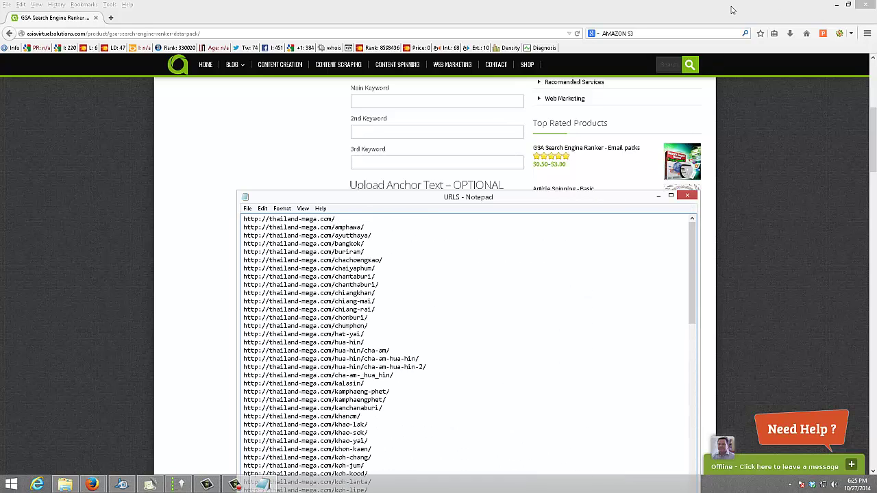
# Switch to the Thailand Mega Travel Information site in Firefox and open its Bangkok page
pyautogui.moveTo(103, 485)
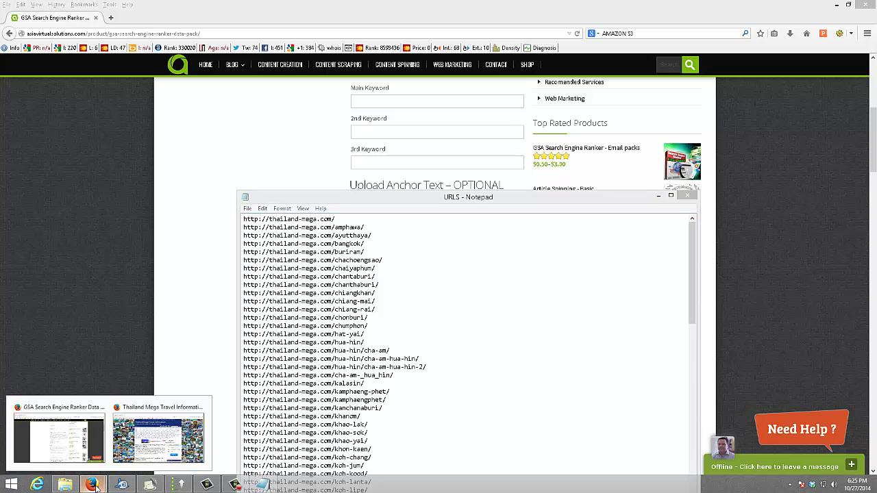
pyautogui.click(159, 431)
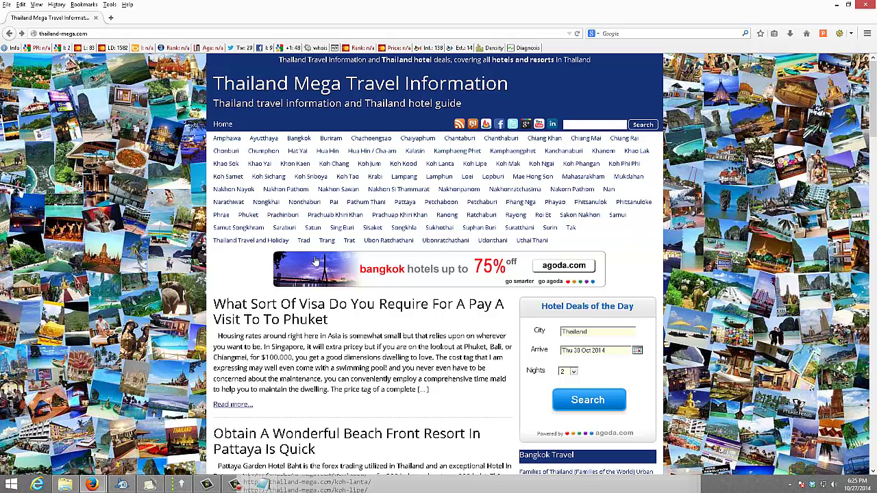
pyautogui.click(299, 139)
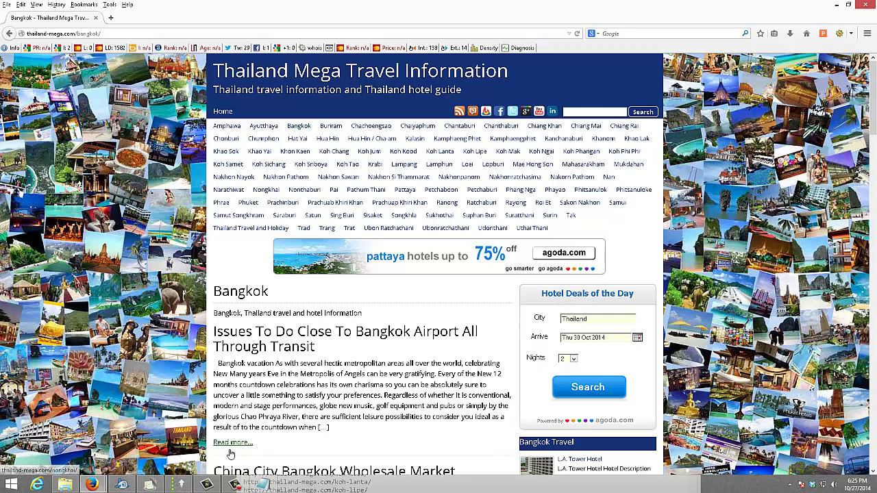
# Return to the URLS file in Notepad and highlight the link to the Bangkok page
pyautogui.click(262, 486)
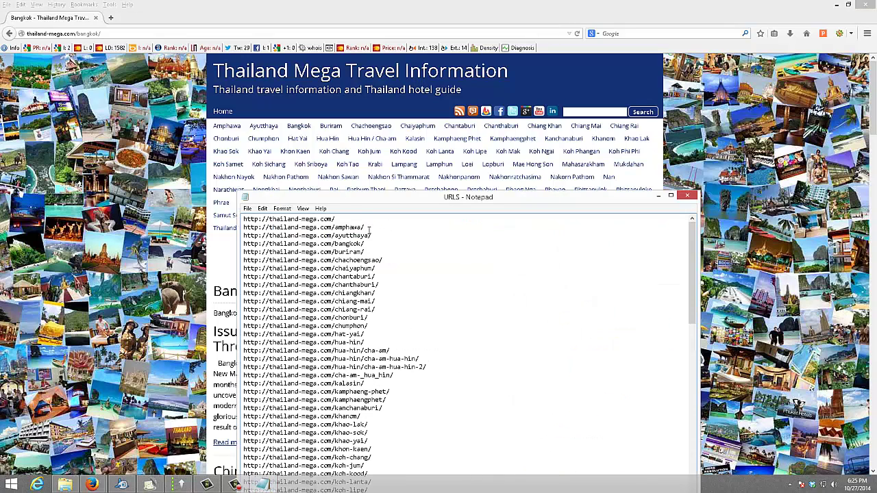
pyautogui.moveTo(367, 244); pyautogui.dragTo(236, 245)
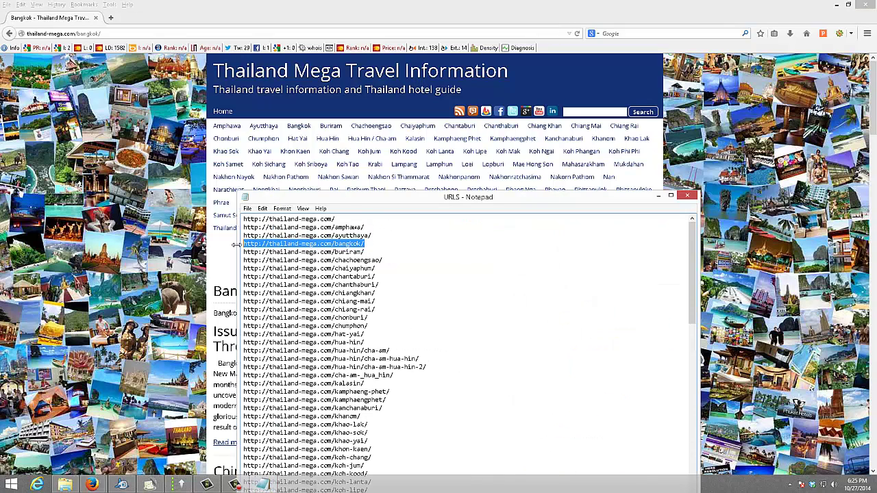
pyautogui.click(378, 245)
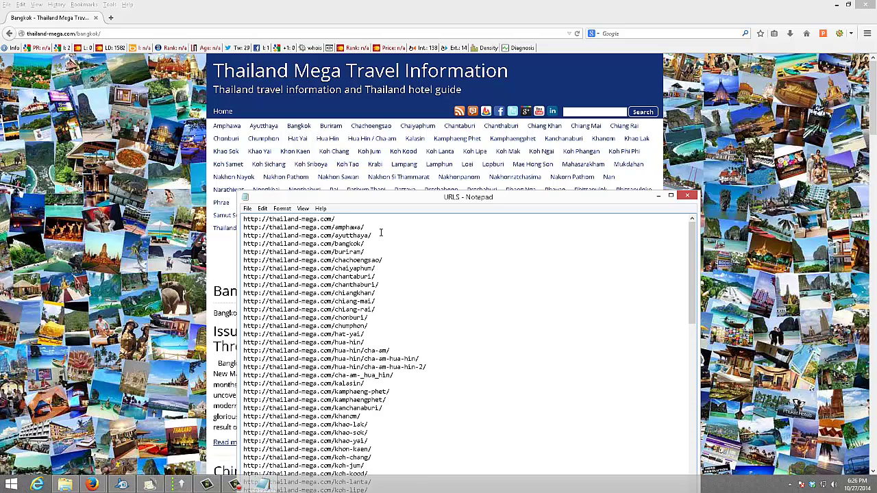
pyautogui.moveTo(368, 243); pyautogui.dragTo(284, 244)
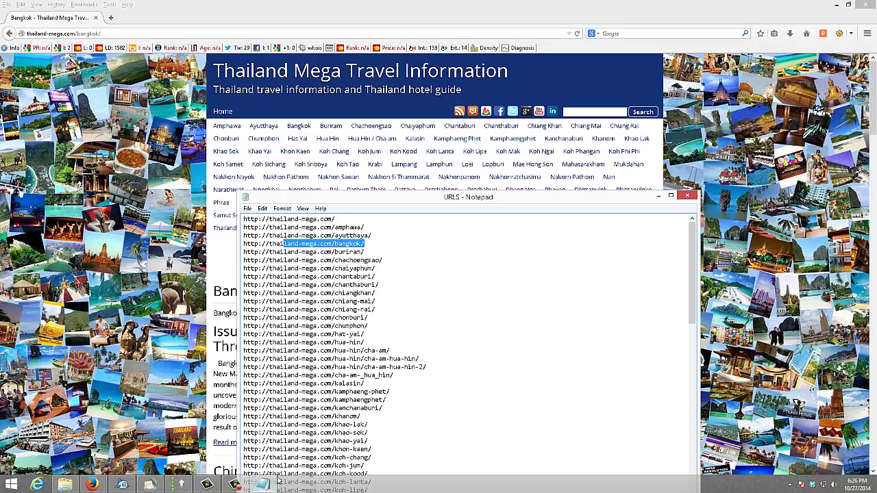
# Open the Keywords List file from the TEXT To URL folder and highlight a block of keywords, Kalasin and Khao Lak
pyautogui.click(65, 485)
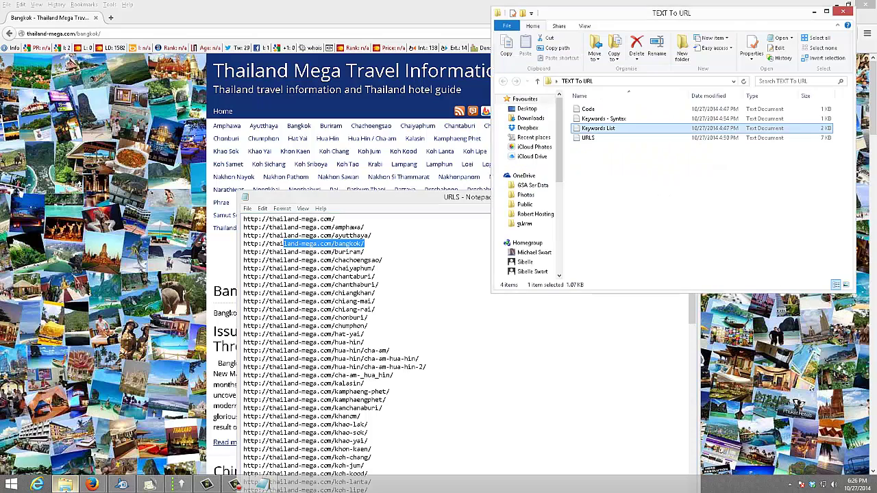
pyautogui.doubleClick(605, 130)
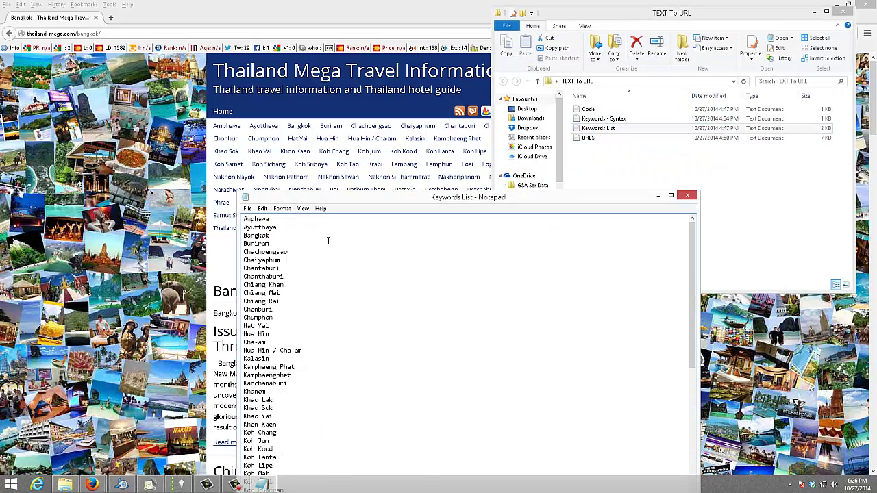
pyautogui.moveTo(276, 457); pyautogui.dragTo(248, 261)
pyautogui.click(381, 336)
pyautogui.moveTo(271, 358); pyautogui.dragTo(235, 357)
pyautogui.moveTo(274, 400); pyautogui.dragTo(239, 399)
pyautogui.rightClick(273, 400)
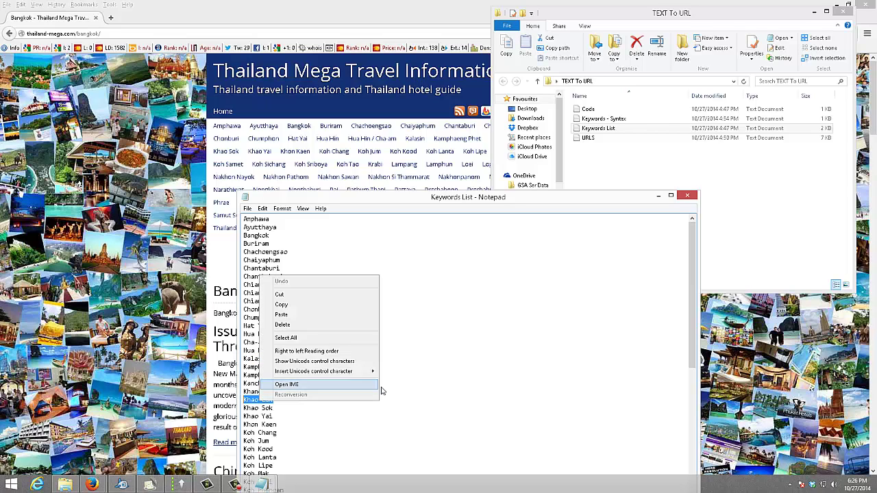
pyautogui.click(406, 378)
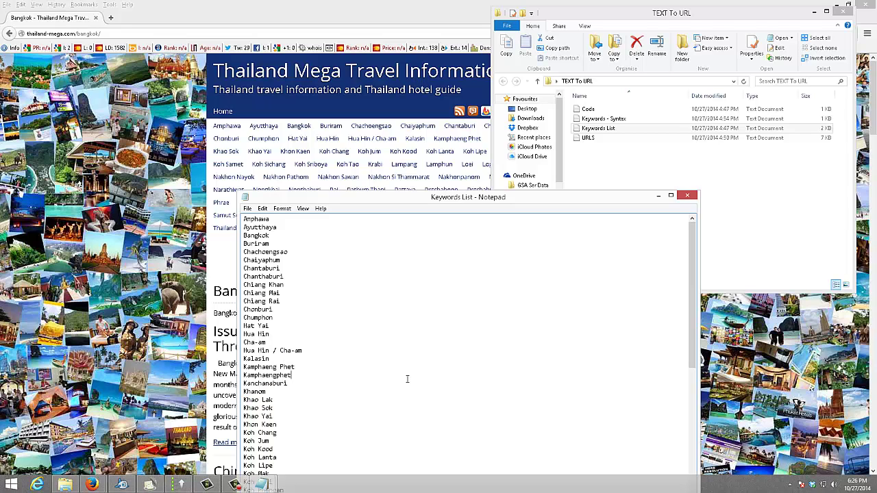
# Return to the data pack order page, switch to GSA Search Engine Ranker and start a new project
pyautogui.click(299, 128)
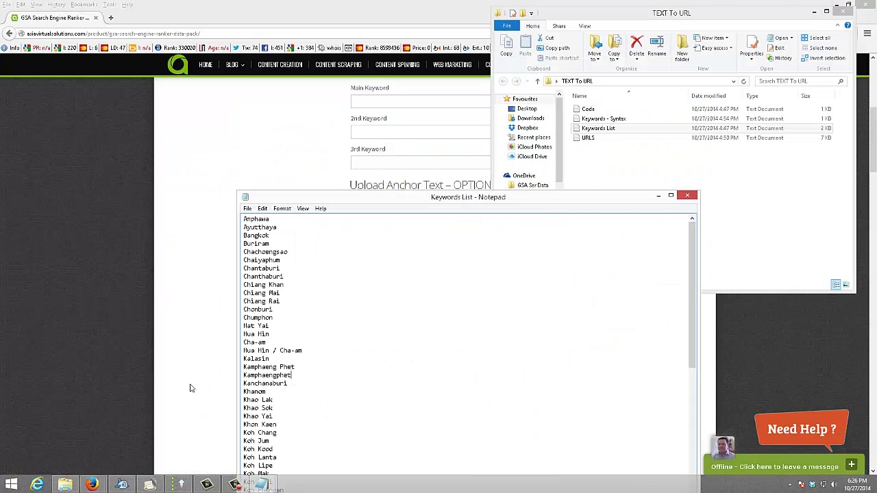
pyautogui.click(180, 485)
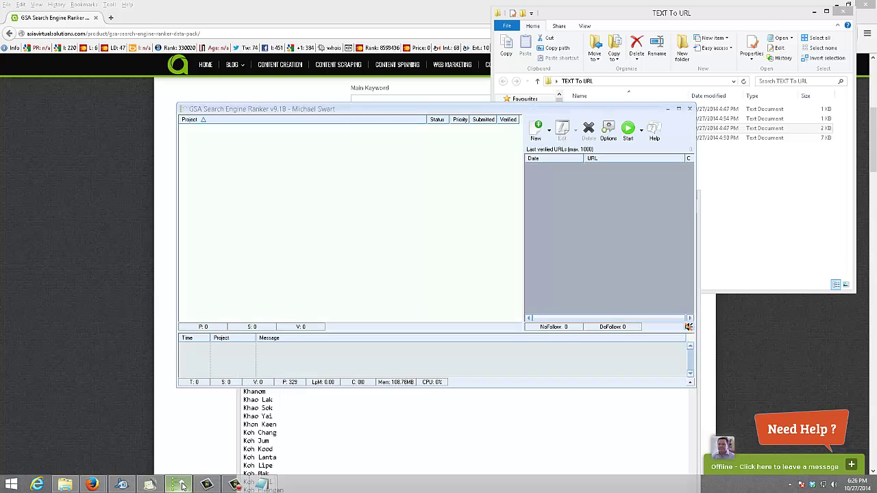
pyautogui.click(541, 132)
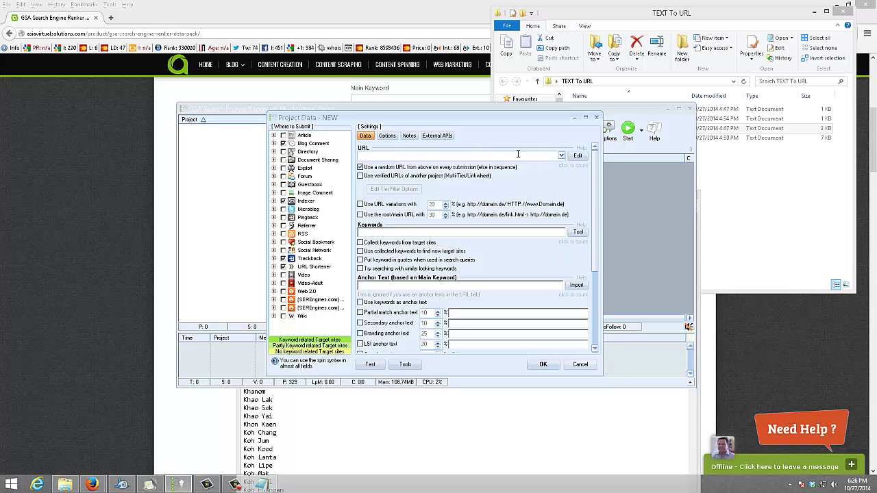
pyautogui.click(579, 156)
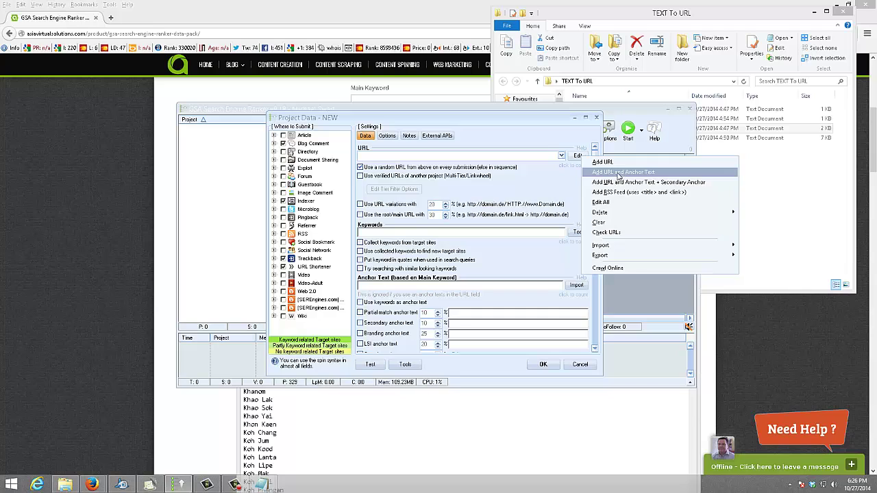
pyautogui.click(618, 173)
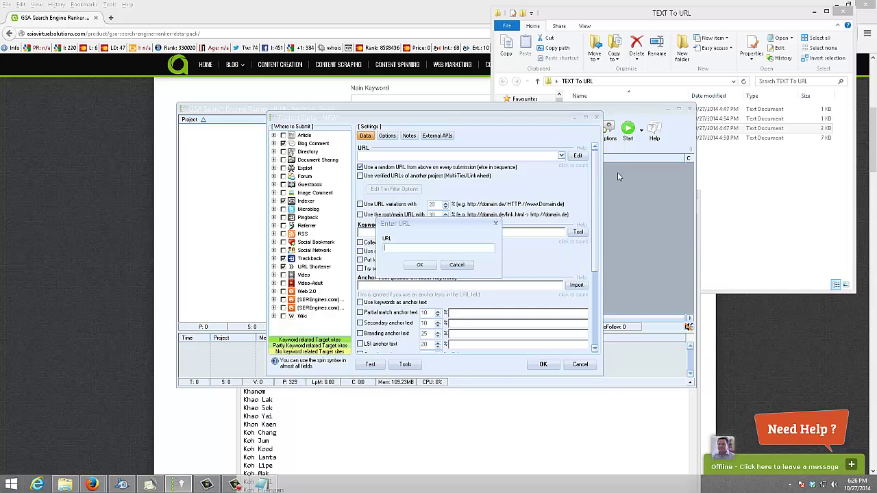
pyautogui.write('http://test.com')
pyautogui.click(420, 265)
pyautogui.press('BackSpace')
pyautogui.write('ngkok travel')
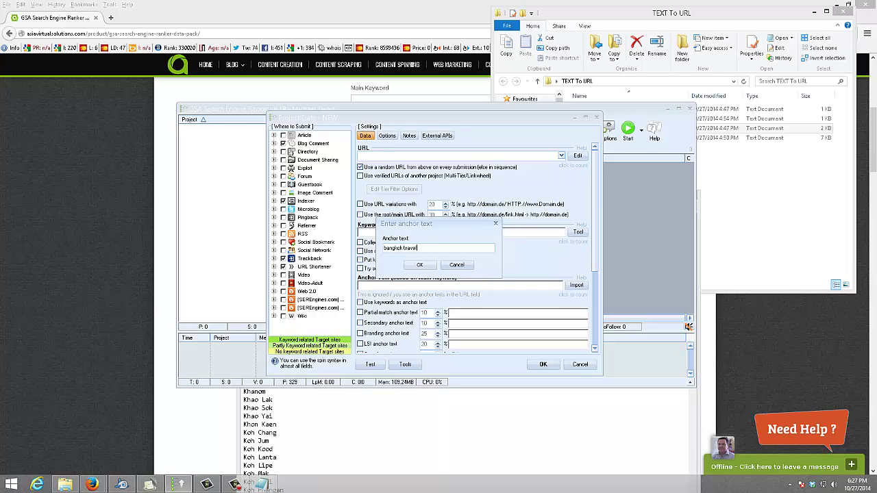
pyautogui.click(419, 264)
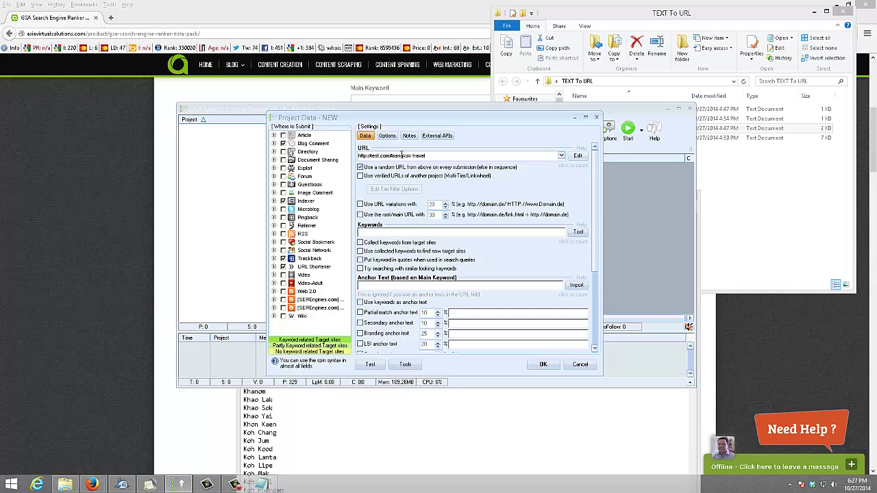
# Change the domain before the #bangkok travel anchor in the project's URL entry to bangkok-travel.com
pyautogui.click(410, 155)
pyautogui.press('Delete')
pyautogui.write('.')
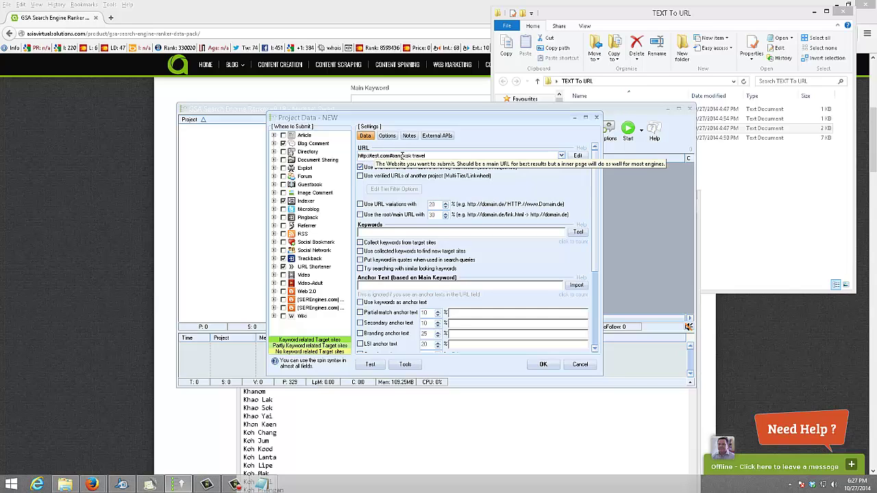
pyautogui.click(442, 156)
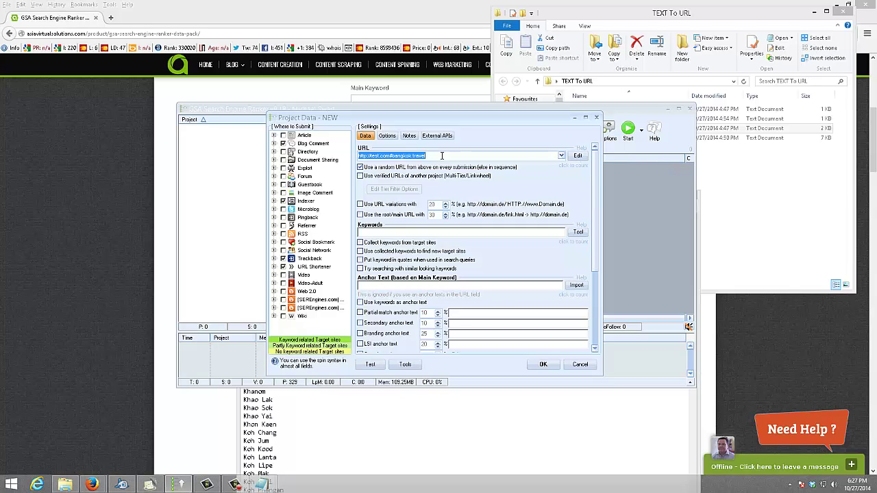
pyautogui.click(442, 155)
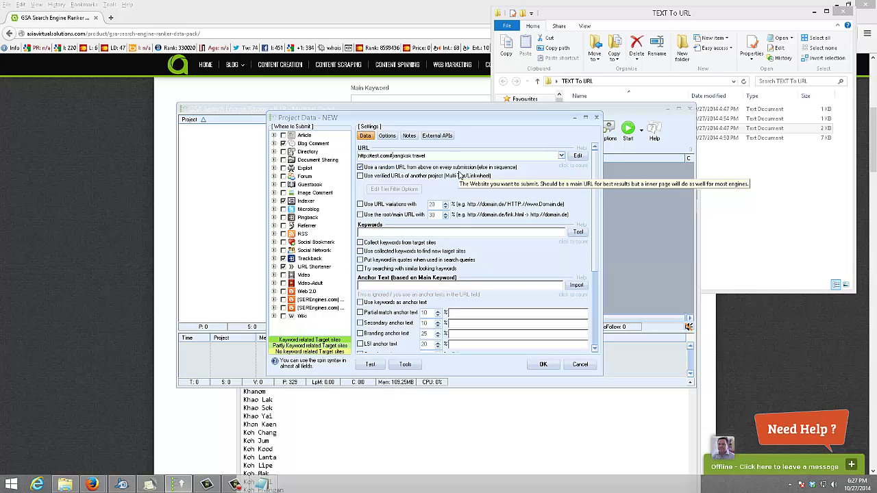
pyautogui.press('BackSpace')
pyautogui.press('BackSpace')
pyautogui.press('BackSpace')
pyautogui.press('BackSpace')
pyautogui.press('BackSpace')
pyautogui.press('BackSpace')
pyautogui.press('BackSpace')
pyautogui.press('BackSpace')
pyautogui.press('BackSpace')
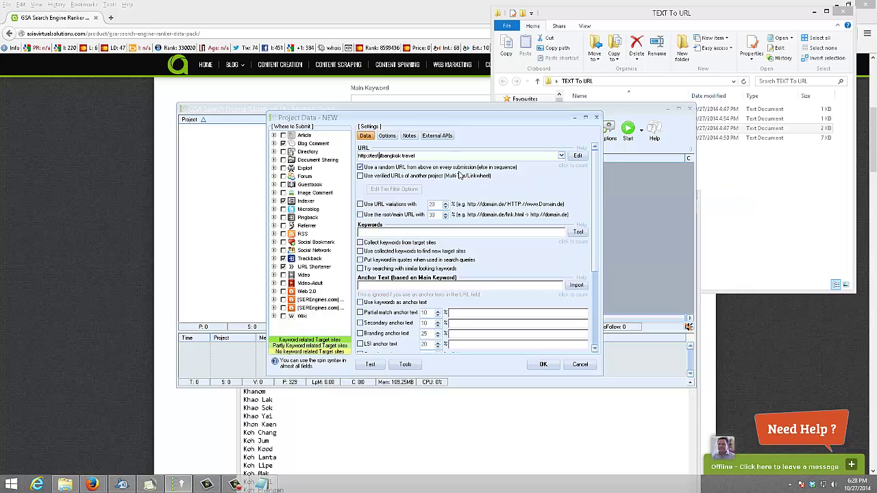
pyautogui.write('bangkok-travel.com')
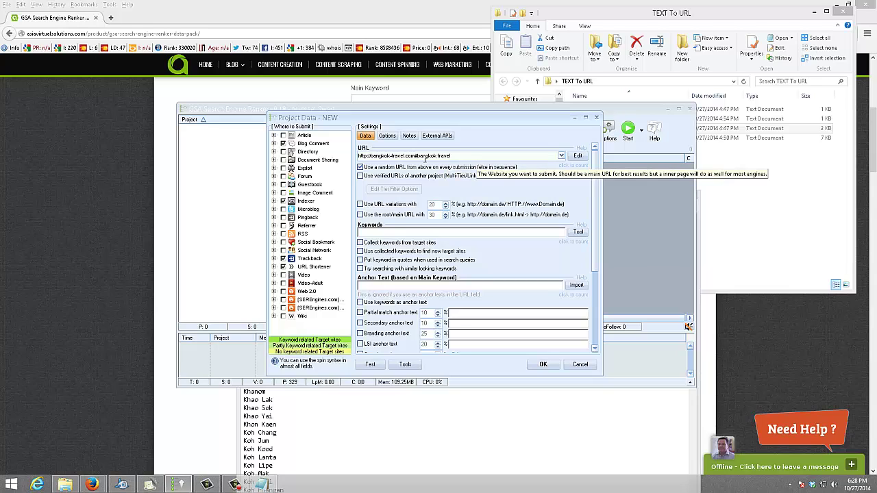
pyautogui.moveTo(66, 486)
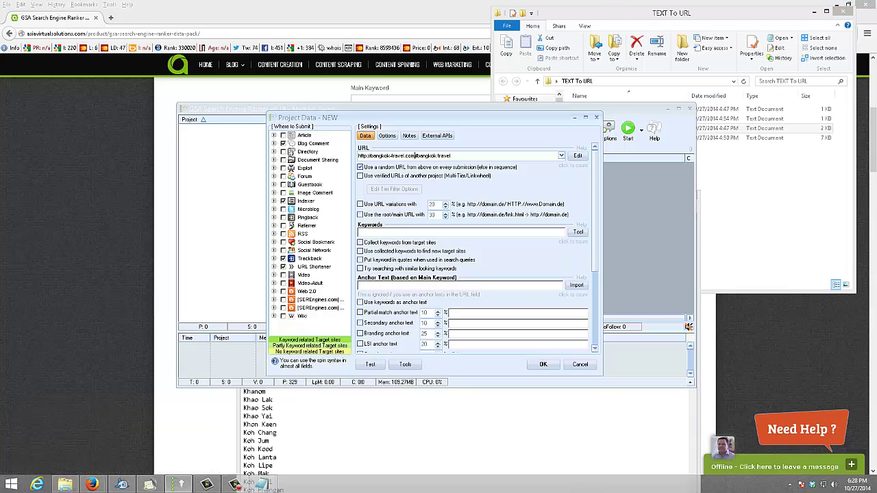
pyautogui.click(180, 485)
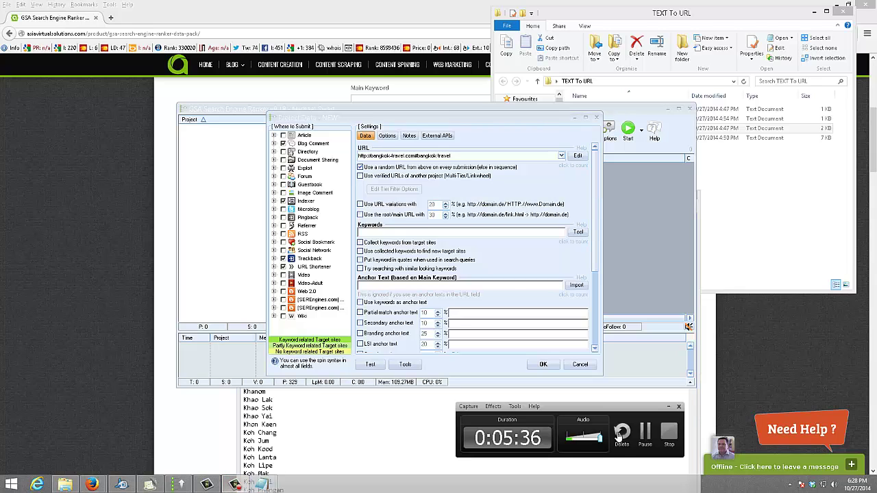
pyautogui.click(645, 431)
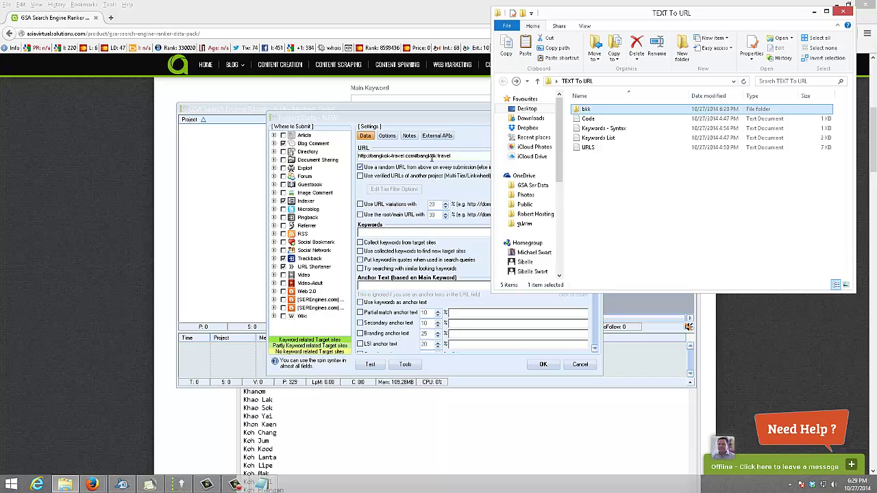
# Open the Code file from the TEXT To URL folder, separate its two syntax lines with four blank lines and highlight the # in url#anchor
pyautogui.click(457, 155)
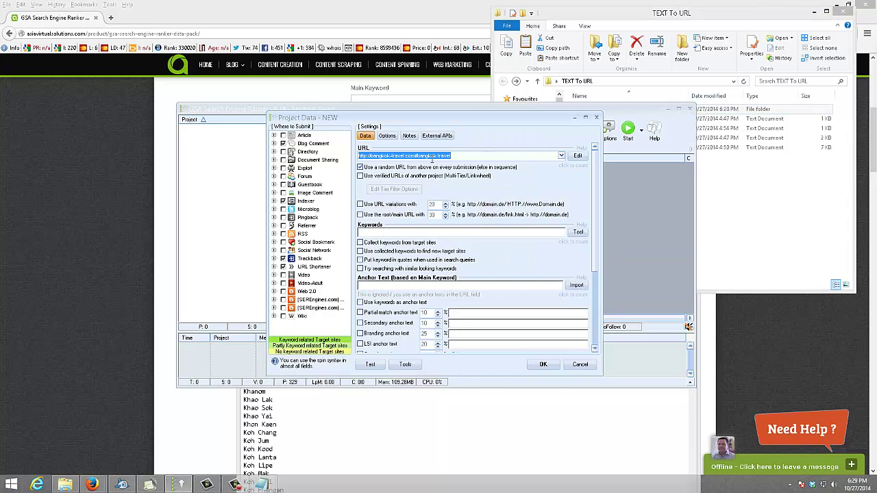
pyautogui.click(740, 173)
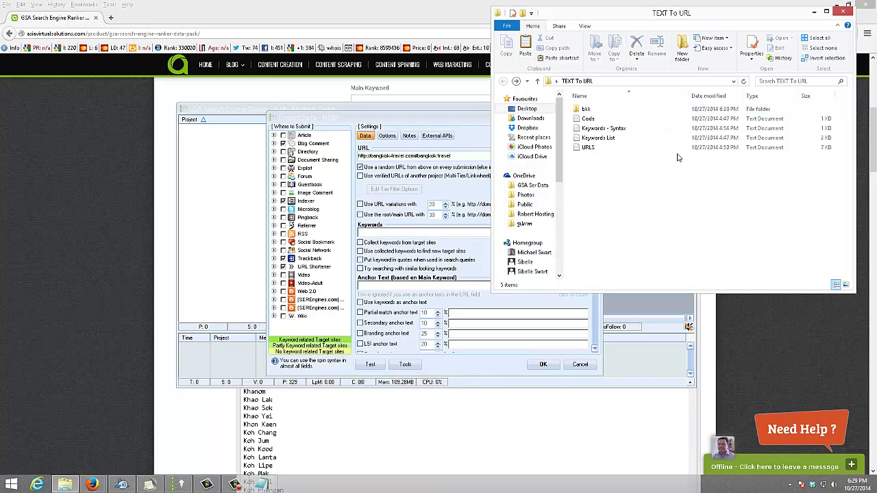
pyautogui.doubleClick(587, 118)
pyautogui.click(291, 219)
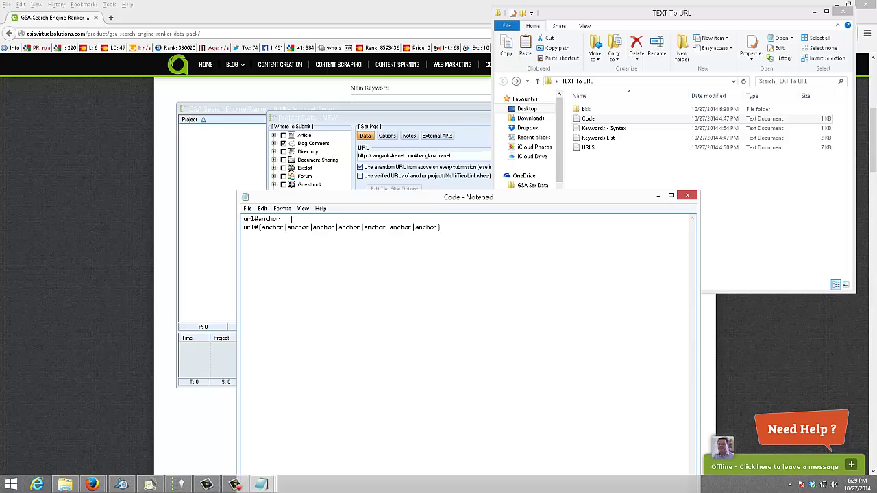
pyautogui.press('Return')
pyautogui.press('Return')
pyautogui.press('Return')
pyautogui.press('Return')
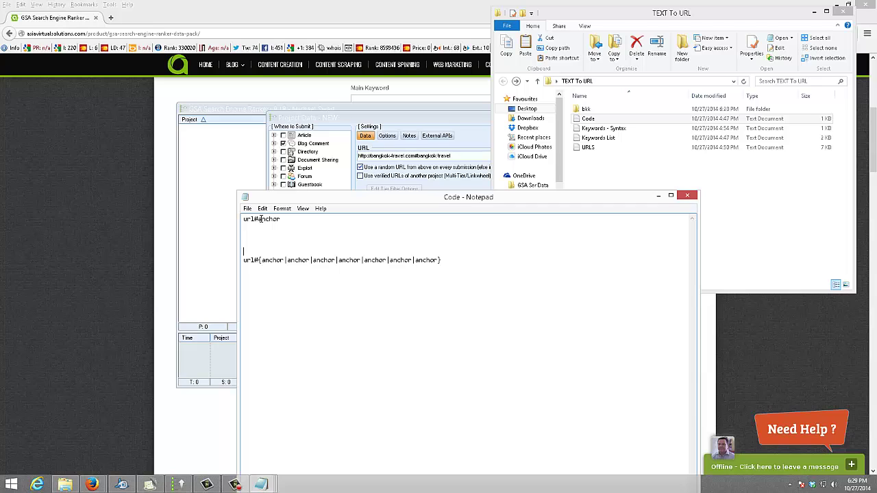
pyautogui.moveTo(258, 219); pyautogui.dragTo(254, 220)
pyautogui.click(350, 302)
# Open the bkk folder and compare its GSA Link and Anchors files, closing Anchors and bringing GSA Link back up
pyautogui.doubleClick(587, 111)
pyautogui.click(598, 120)
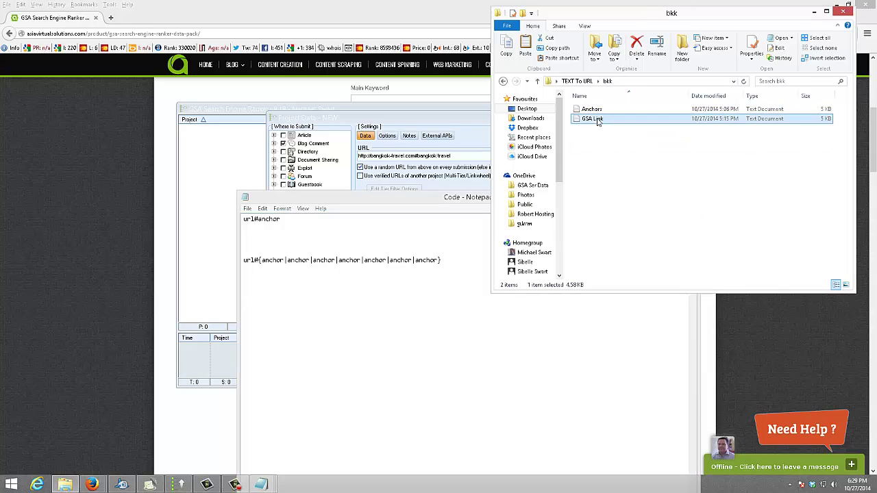
pyautogui.doubleClick(597, 121)
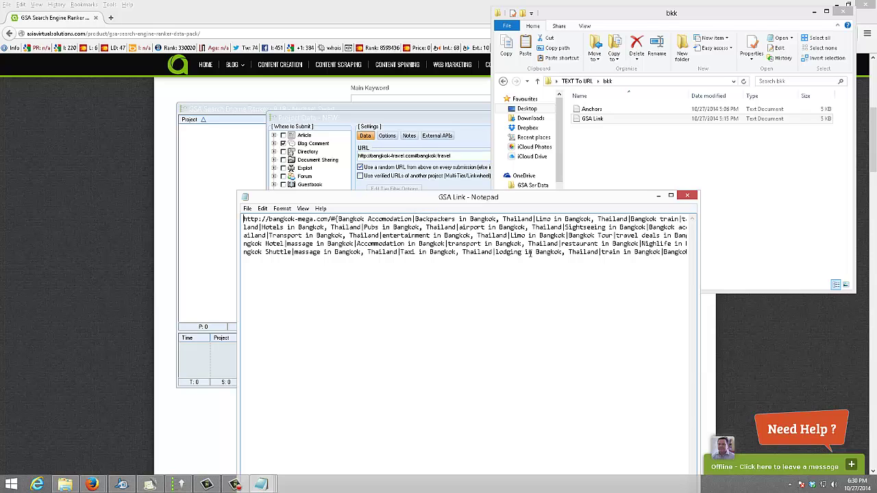
pyautogui.doubleClick(595, 109)
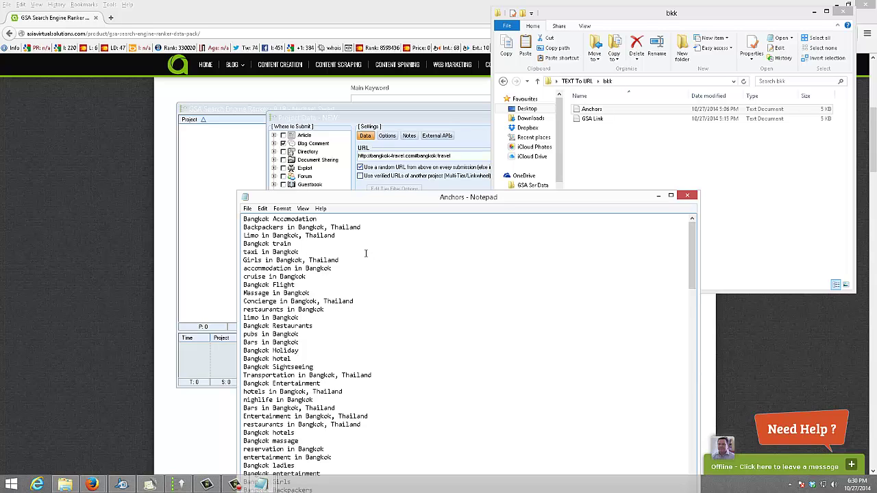
pyautogui.click(687, 196)
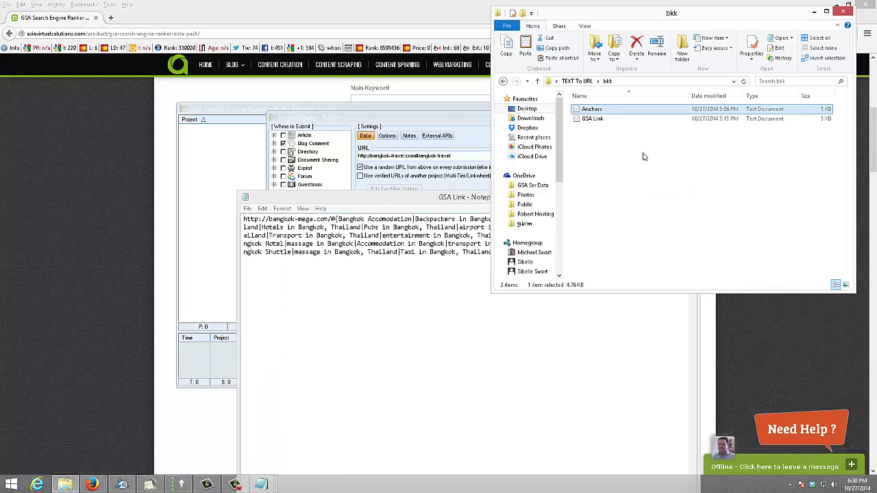
pyautogui.doubleClick(596, 120)
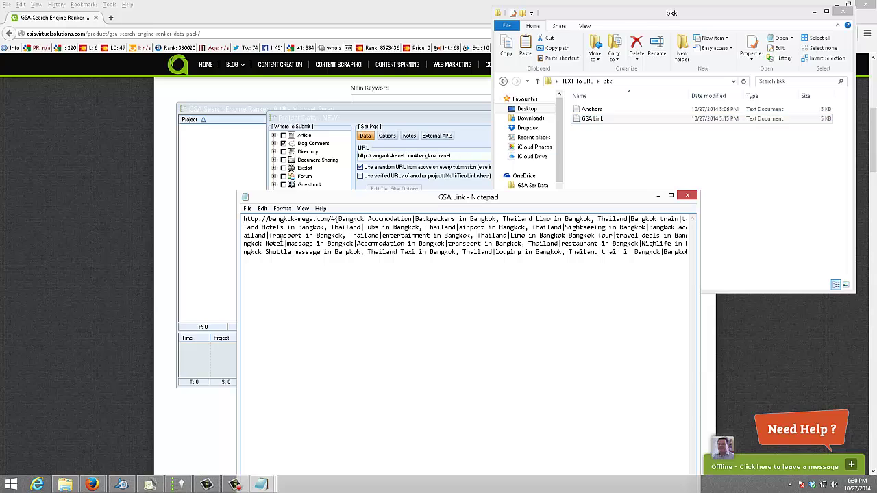
pyautogui.moveTo(336, 219); pyautogui.dragTo(235, 216)
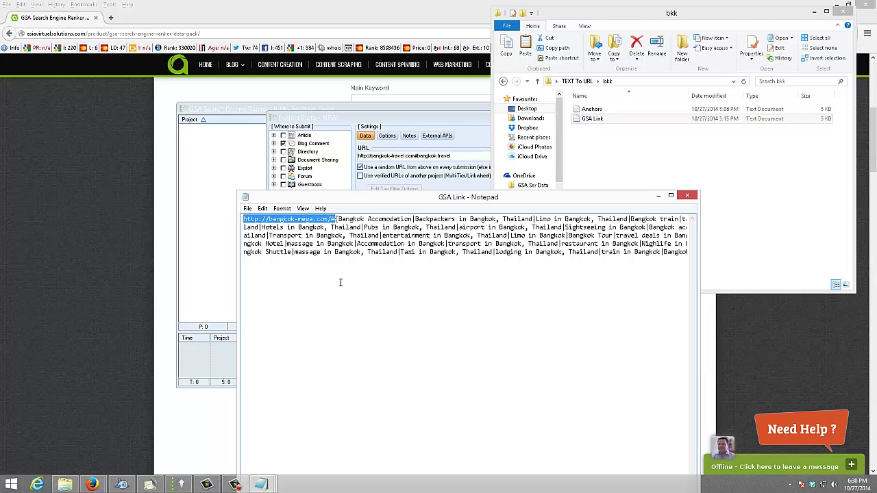
pyautogui.click(335, 219)
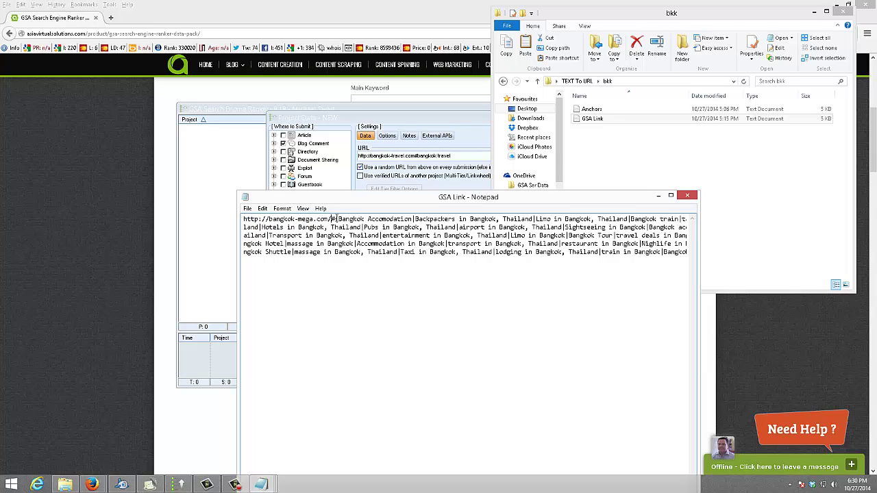
pyautogui.moveTo(336, 219); pyautogui.dragTo(331, 219)
pyautogui.click(414, 251)
# Copy the entire contents of the GSA Link file
pyautogui.rightClick(481, 243)
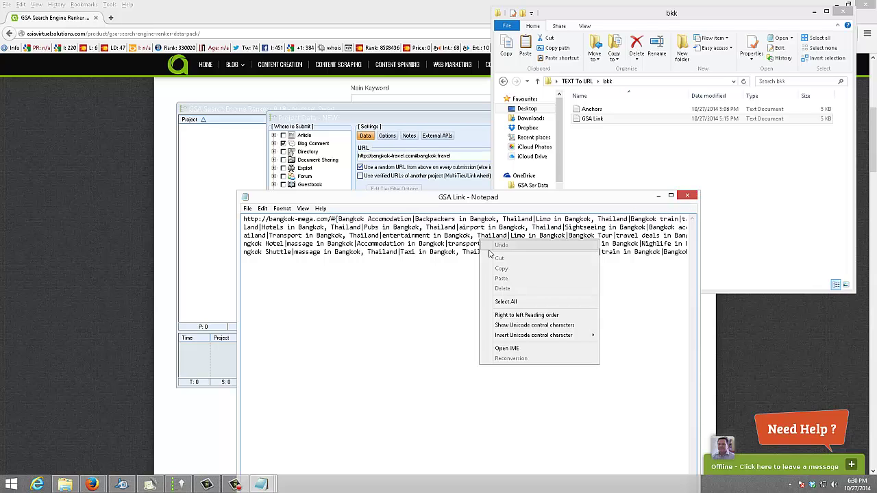
pyautogui.click(510, 301)
pyautogui.rightClick(444, 239)
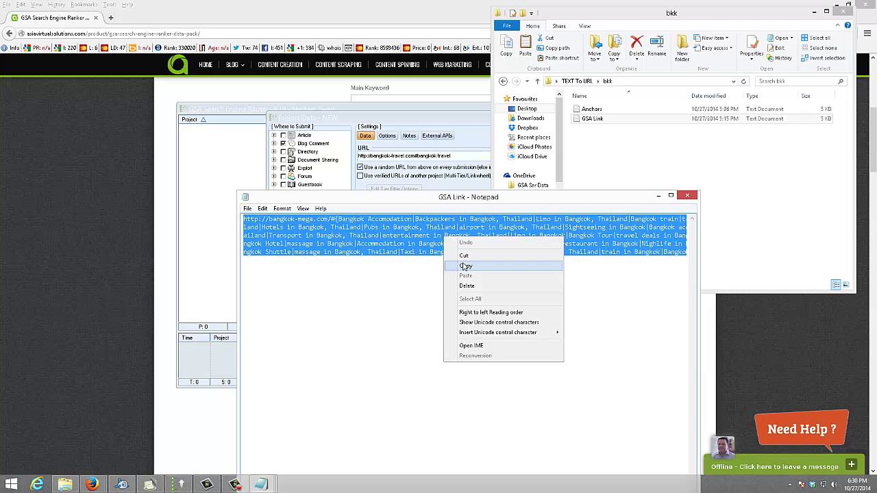
pyautogui.click(466, 266)
pyautogui.rightClick(444, 239)
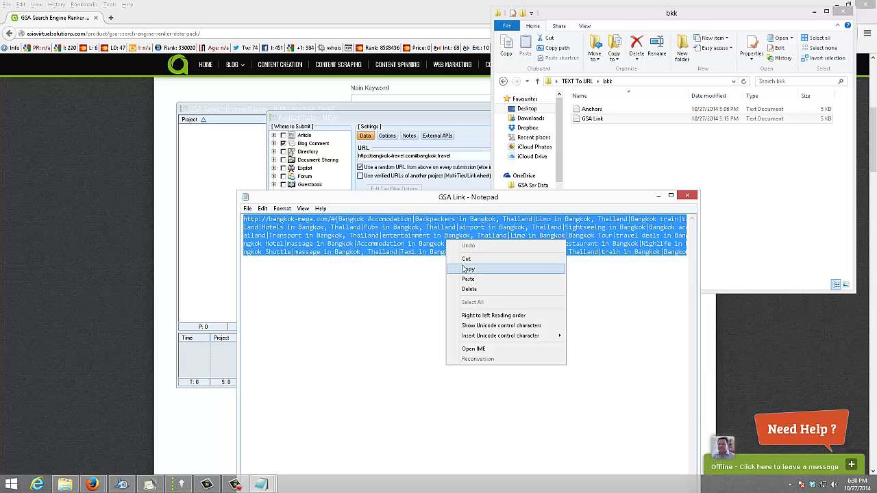
pyautogui.click(467, 268)
# Import the copied GSA Link text from the clipboard into the new project's URL field and display the resulting URL list
pyautogui.click(461, 118)
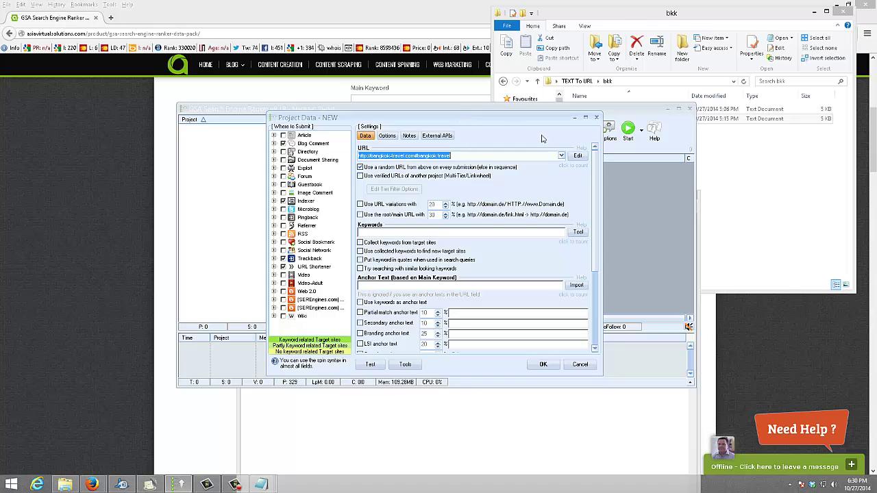
pyautogui.click(581, 157)
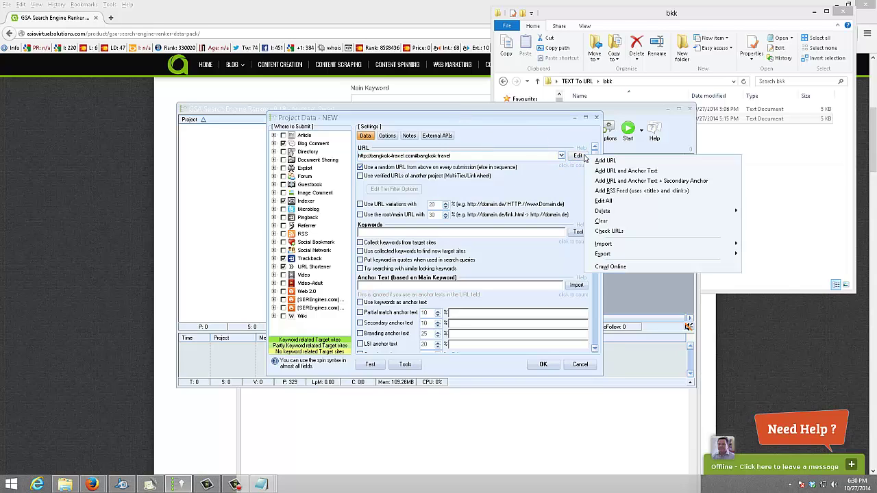
pyautogui.moveTo(616, 245)
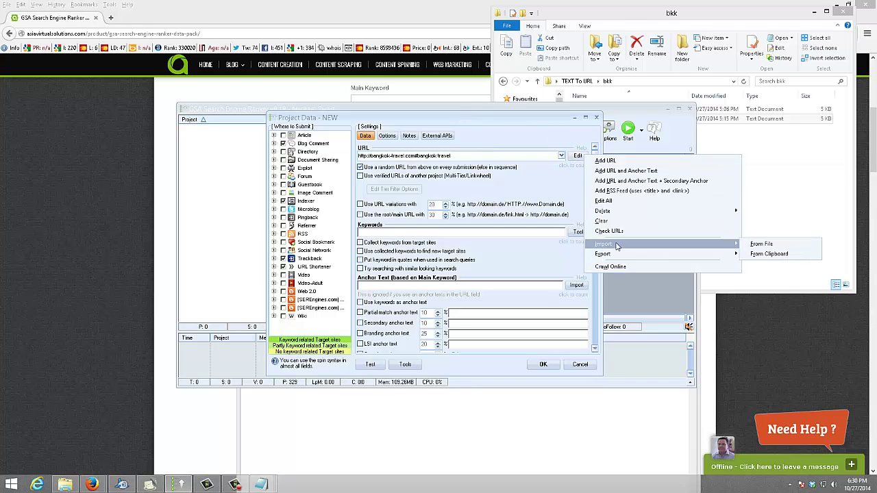
pyautogui.click(774, 253)
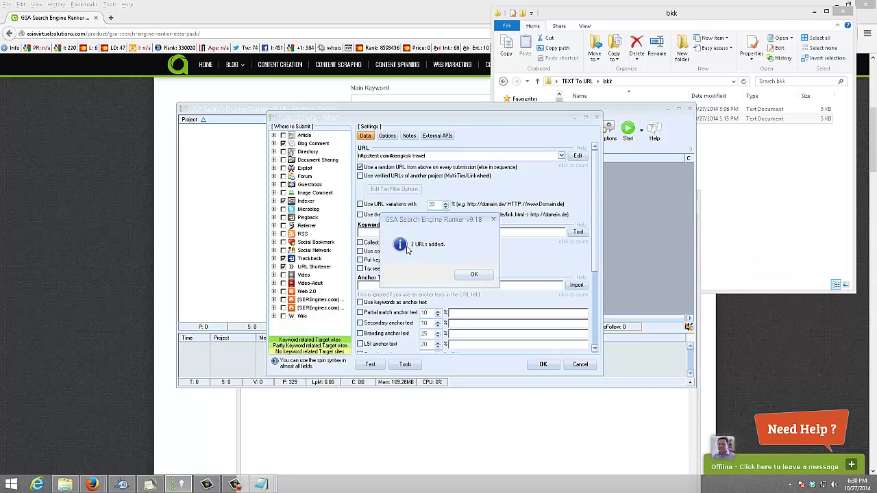
pyautogui.click(481, 276)
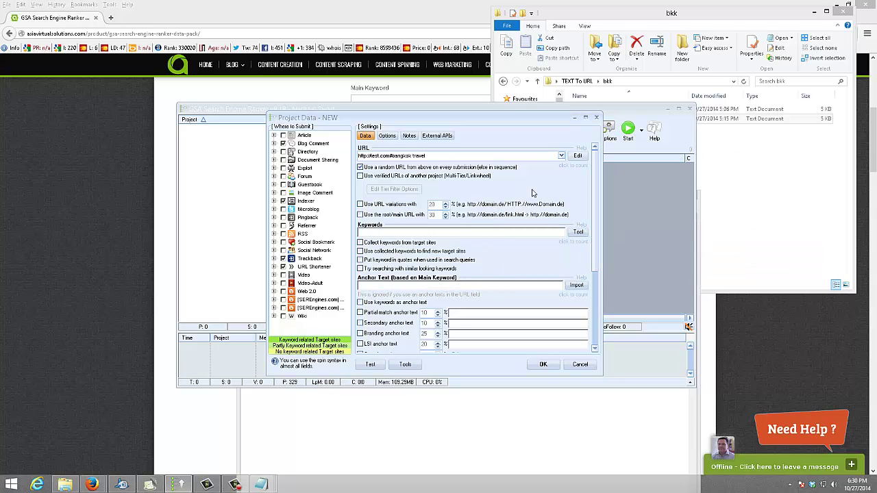
pyautogui.click(561, 156)
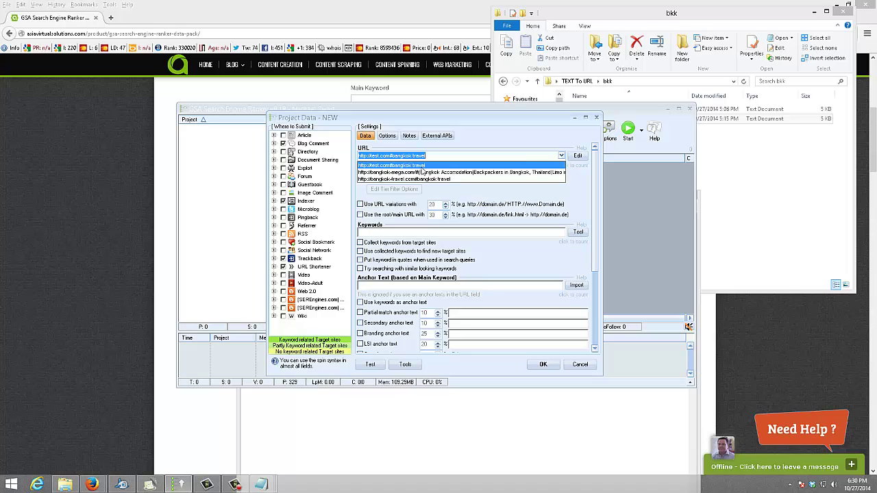
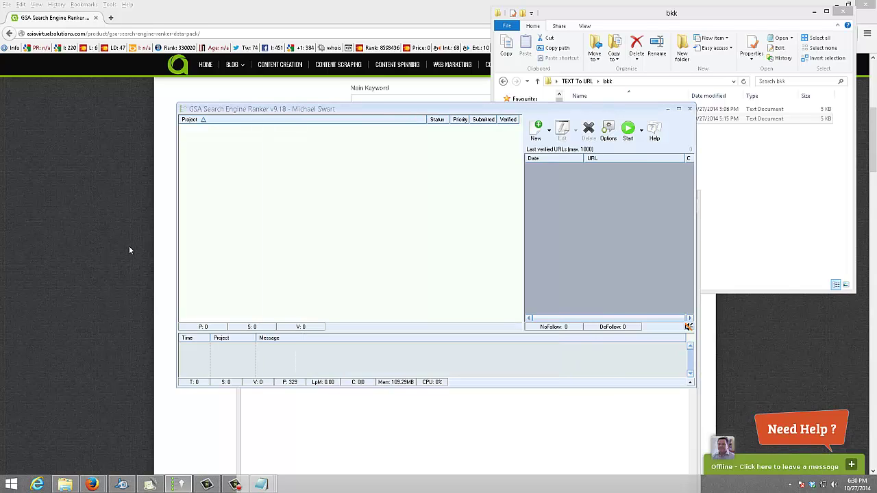
# Bring up the data pack order page, minimise it, and switch to the Thailand Mega Travel site's home page in Firefox
pyautogui.click(192, 16)
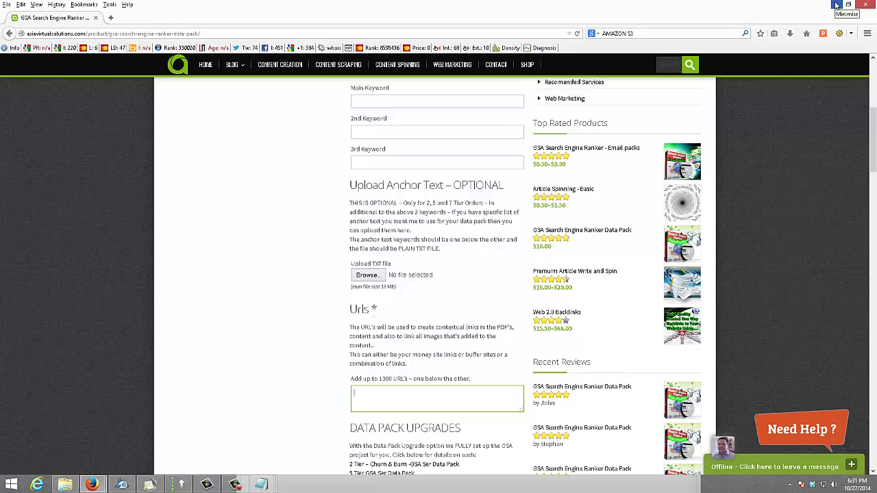
pyautogui.click(836, 4)
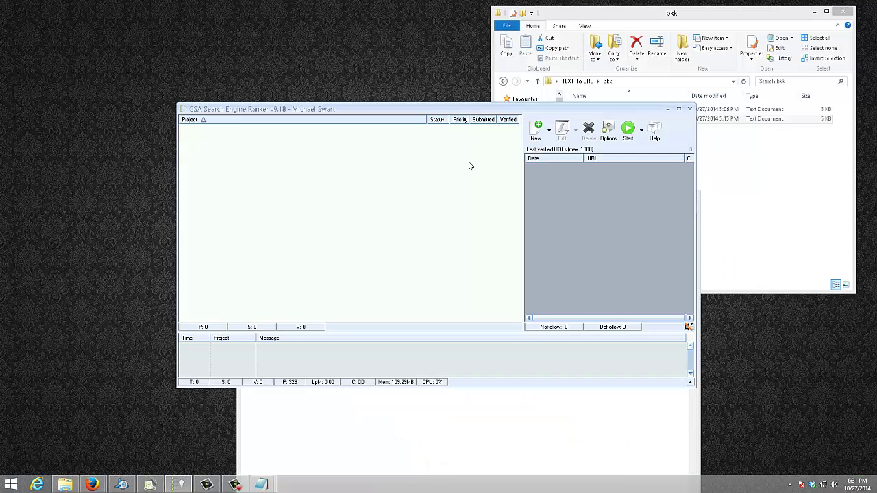
pyautogui.click(92, 485)
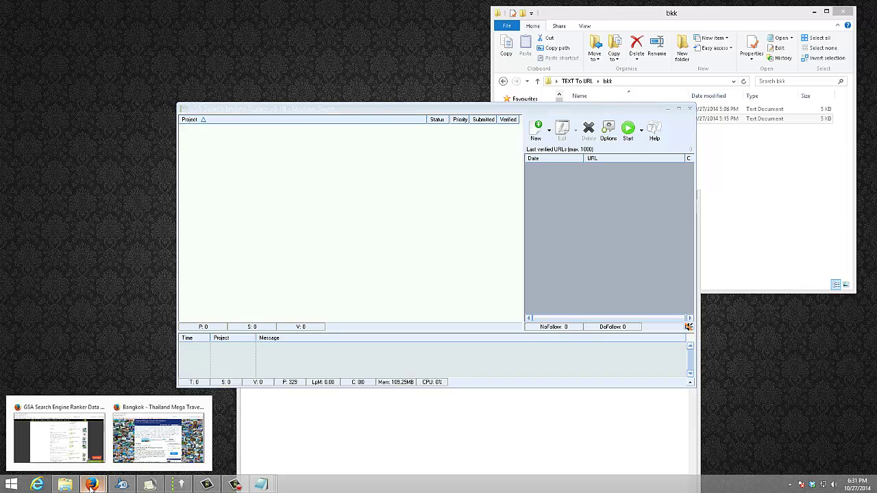
pyautogui.click(153, 413)
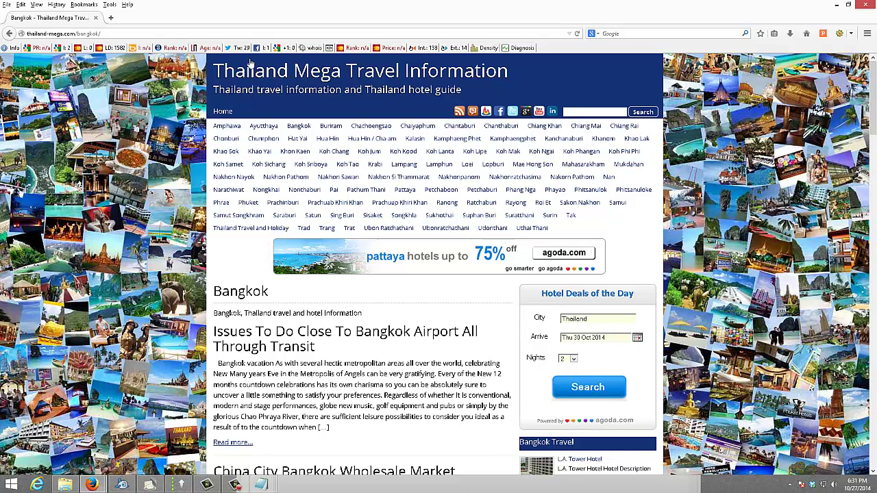
pyautogui.moveTo(104, 32); pyautogui.dragTo(77, 32)
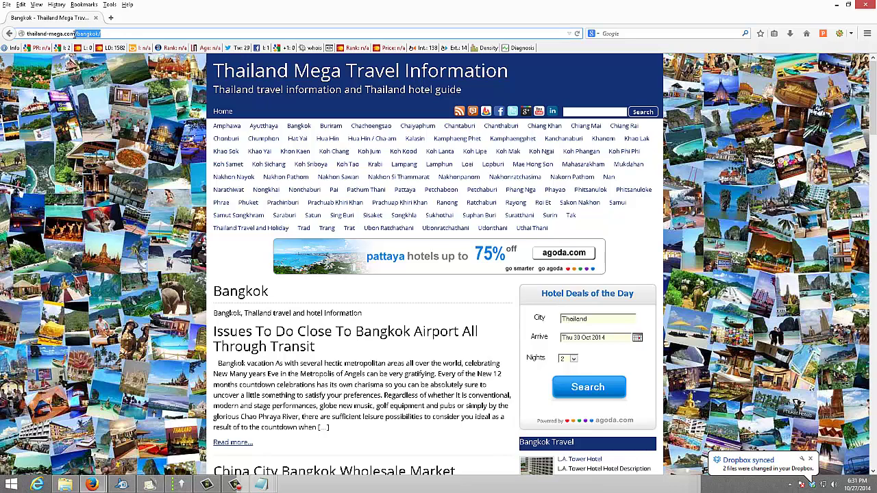
pyautogui.click(223, 111)
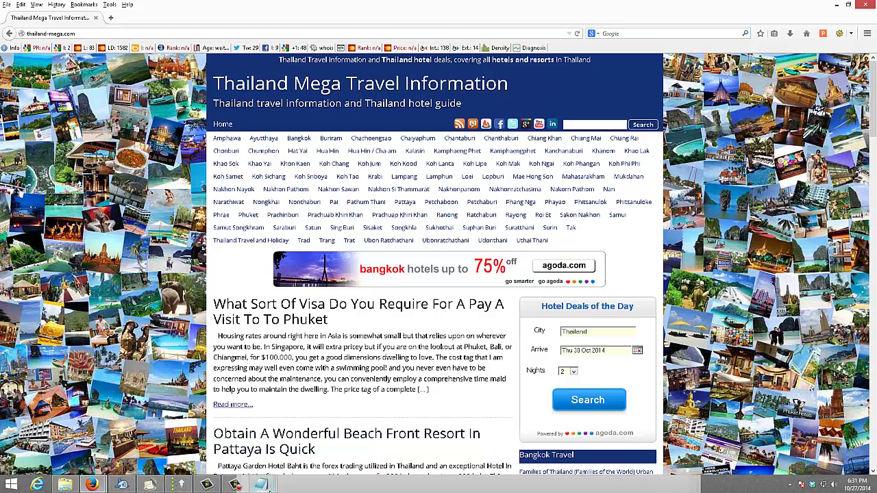
# Open the Keywords - Syntax file from the TEXT To URL folder and place the cursor before its opening brace
pyautogui.click(260, 484)
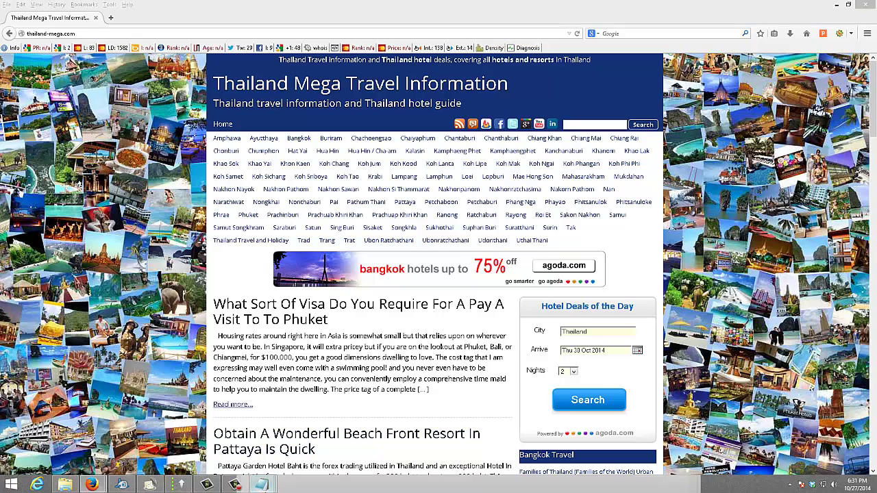
pyautogui.click(64, 485)
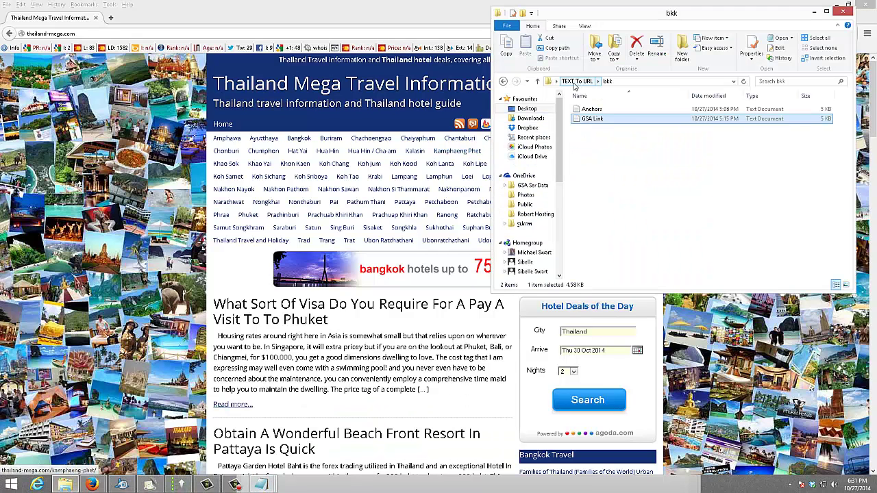
pyautogui.click(576, 80)
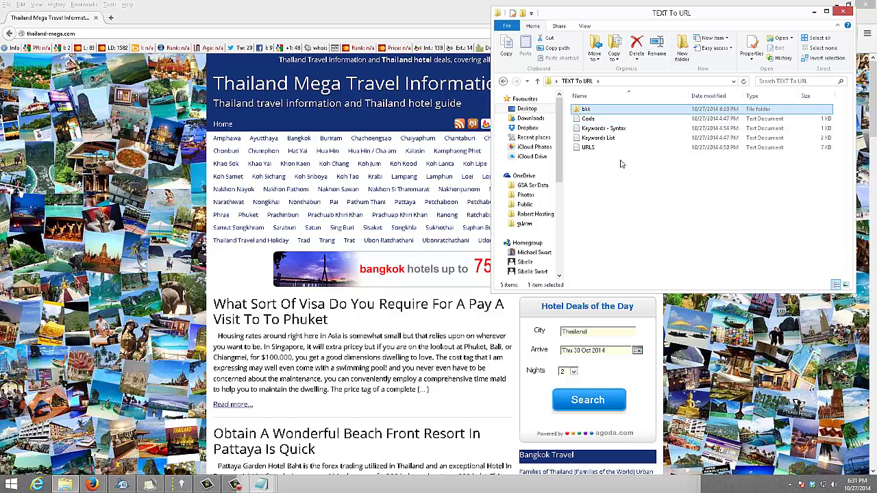
pyautogui.doubleClick(601, 128)
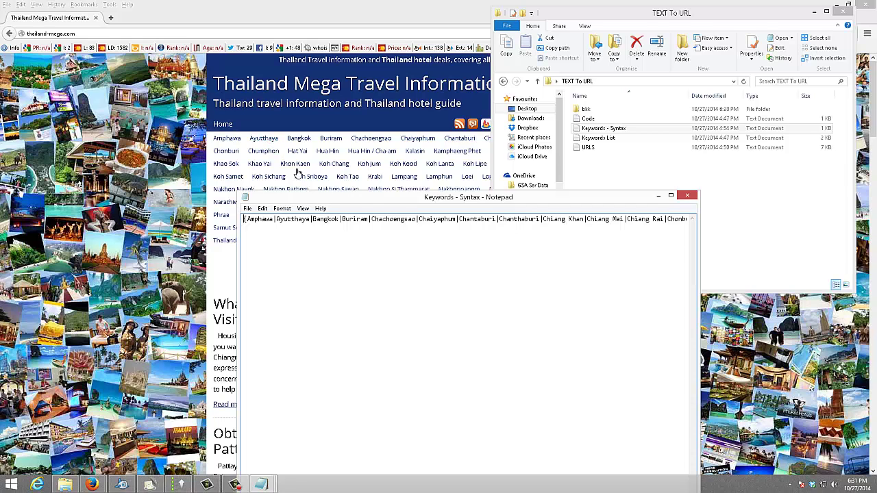
pyautogui.rightClick(312, 219)
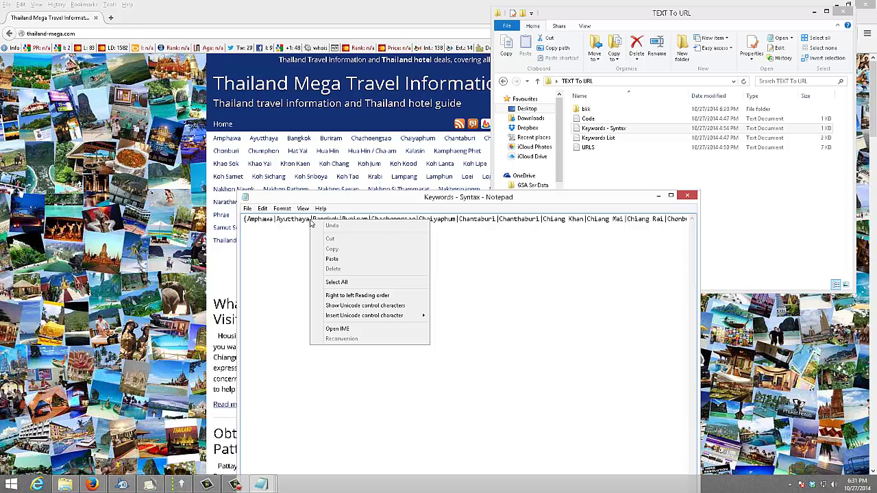
pyautogui.click(245, 219)
pyautogui.write('{')
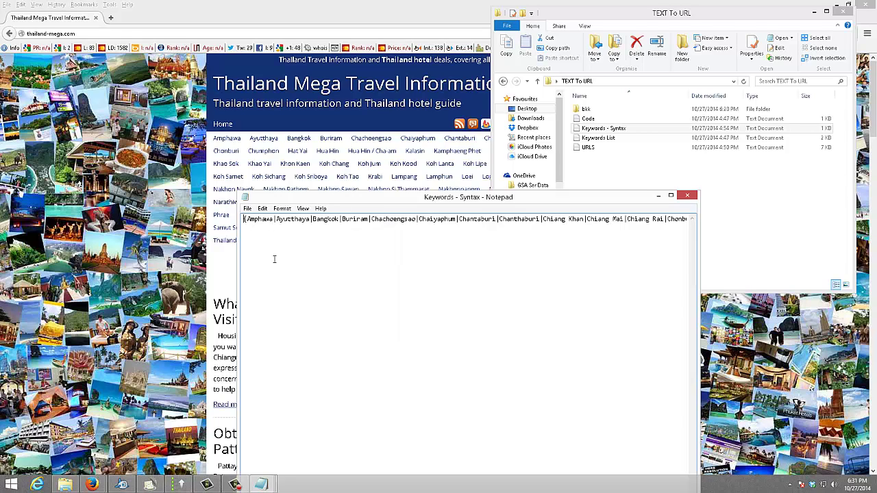
# Copy the thailand-mega.com home page address in Firefox
pyautogui.click(88, 31)
pyautogui.hotkey('ctrl', 'c')
pyautogui.rightClick(49, 29)
pyautogui.click(70, 59)
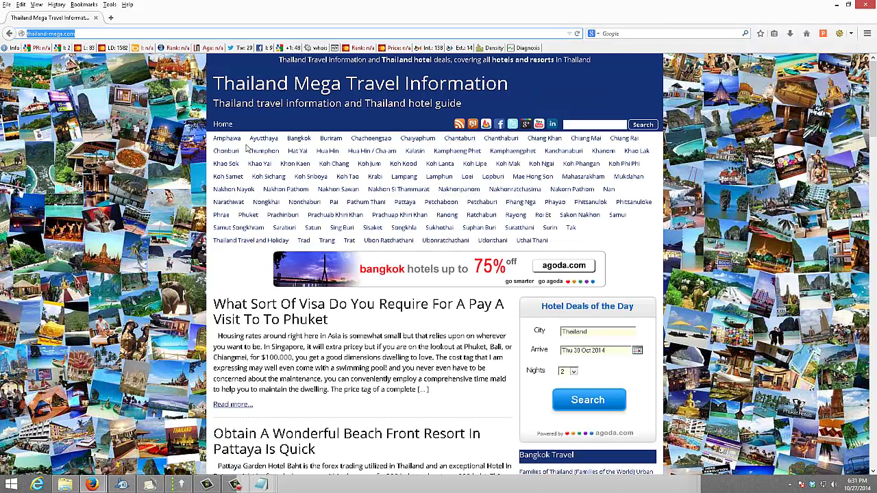
pyautogui.click(261, 485)
pyautogui.click(463, 444)
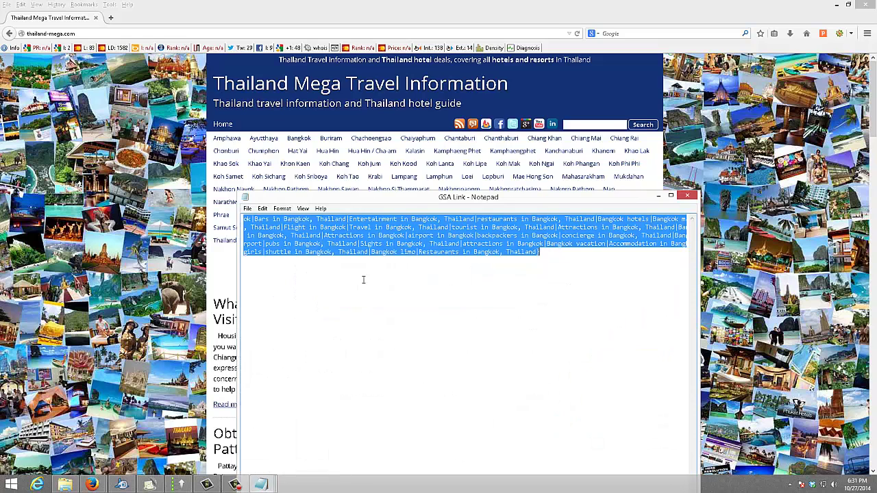
pyautogui.click(323, 312)
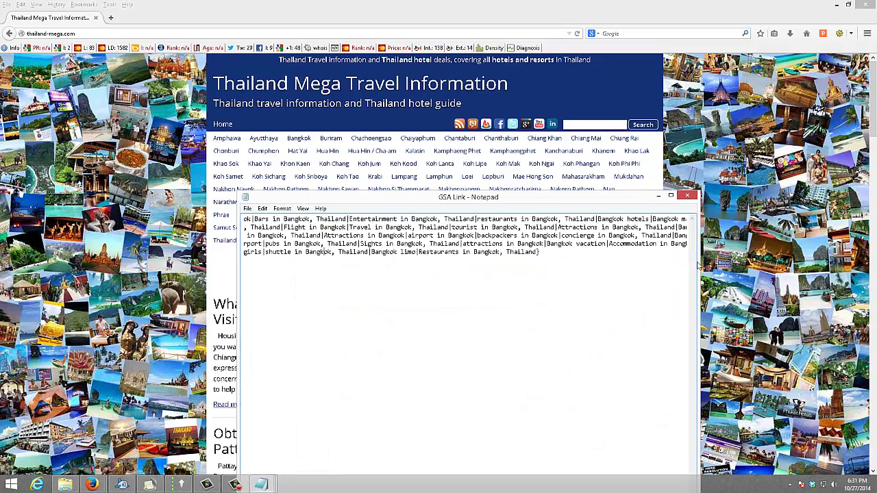
pyautogui.click(689, 196)
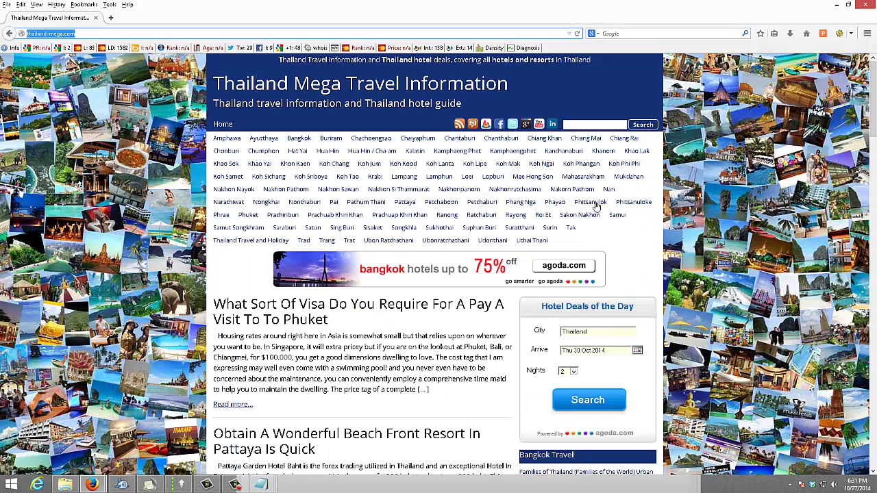
pyautogui.click(261, 484)
pyautogui.click(455, 446)
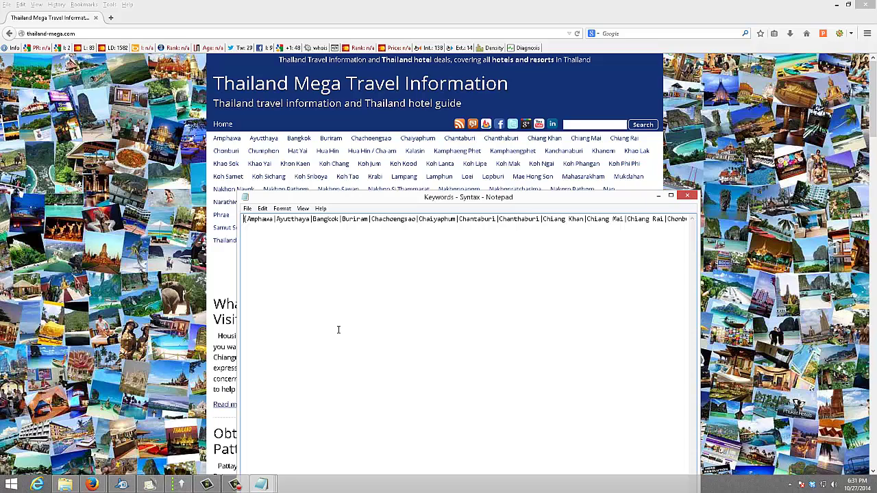
pyautogui.hotkey('ctrl', 'v')
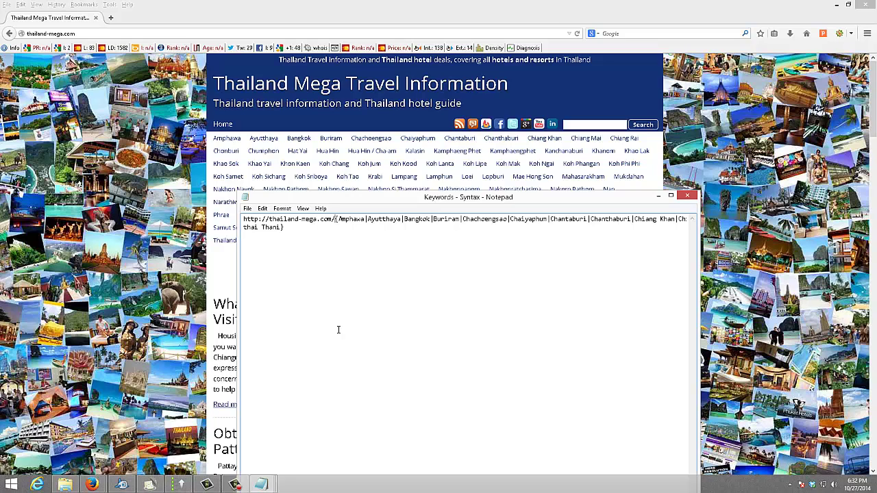
pyautogui.write('#')
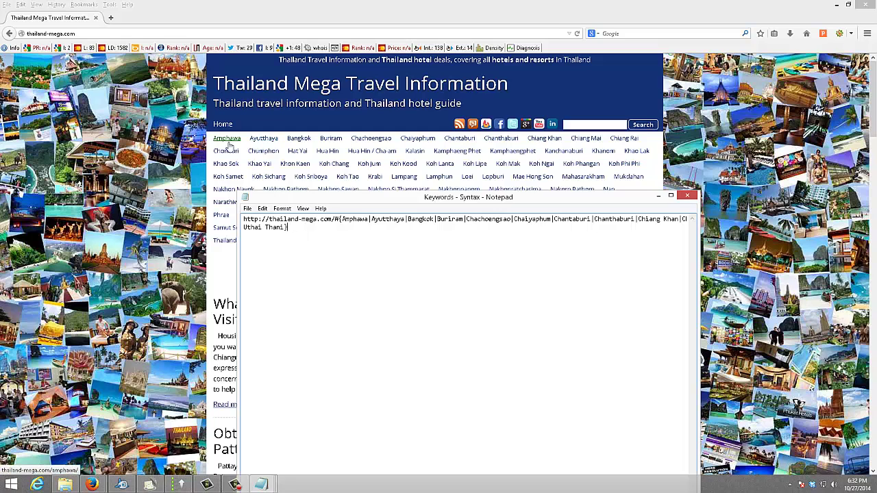
# Copy the link address of the Buriram page from the Thailand Mega site's navigation
pyautogui.click(342, 141)
pyautogui.rightClick(330, 141)
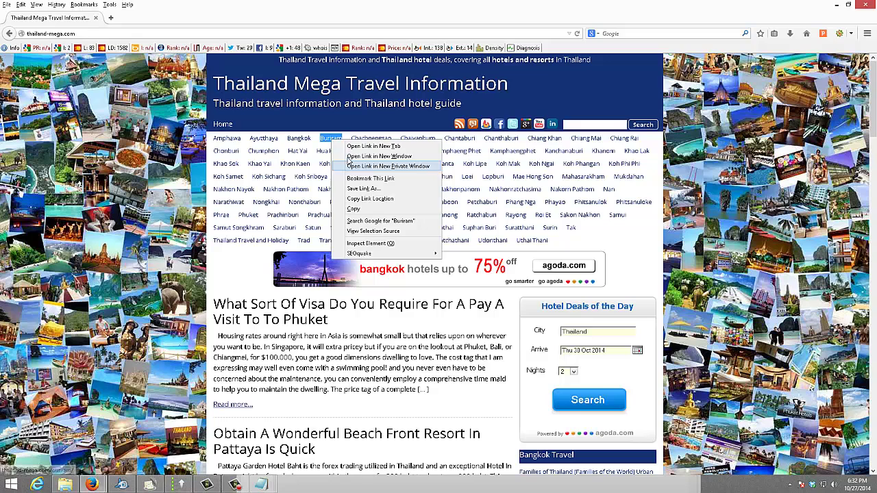
pyautogui.click(370, 199)
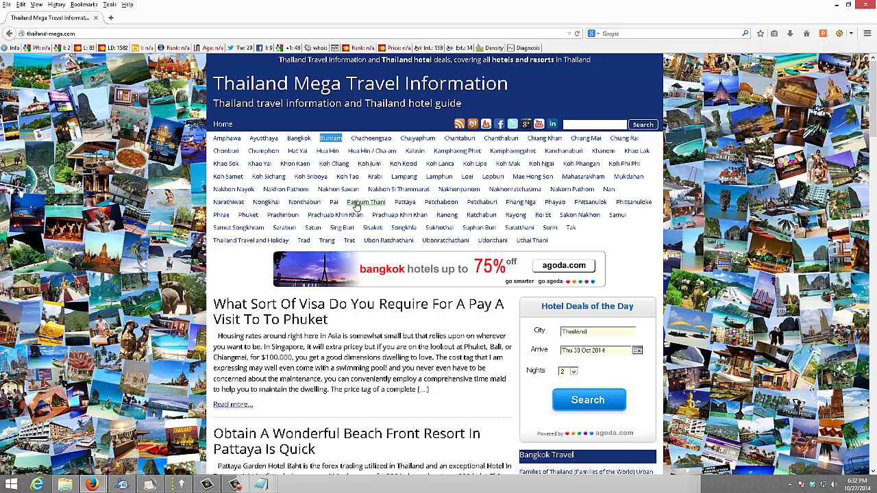
pyautogui.moveTo(263, 483)
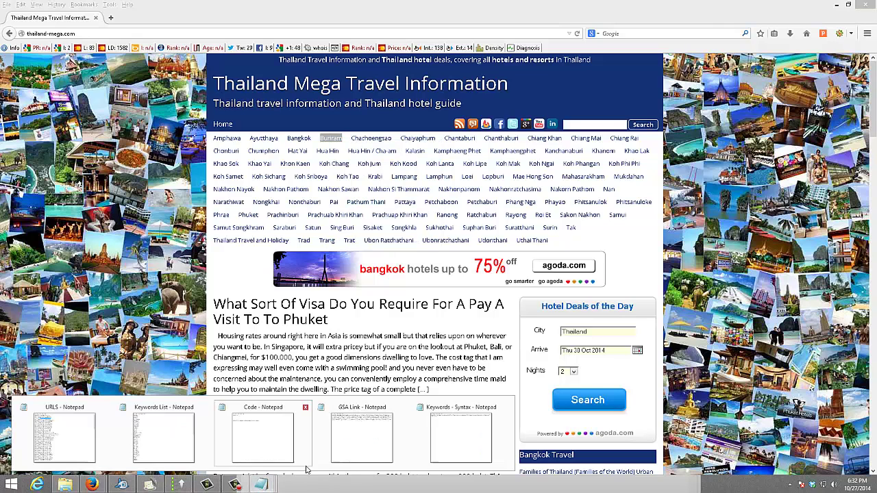
pyautogui.click(455, 442)
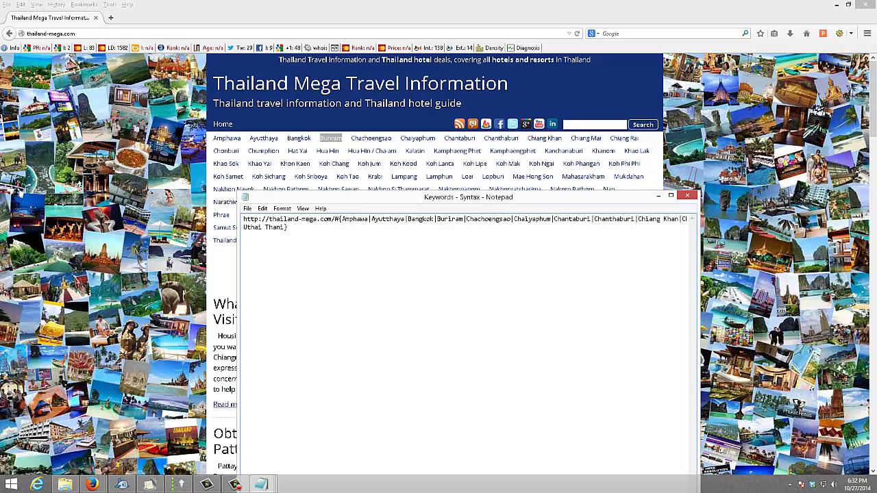
pyautogui.hotkey('ctrl', 'v')
pyautogui.write('#')
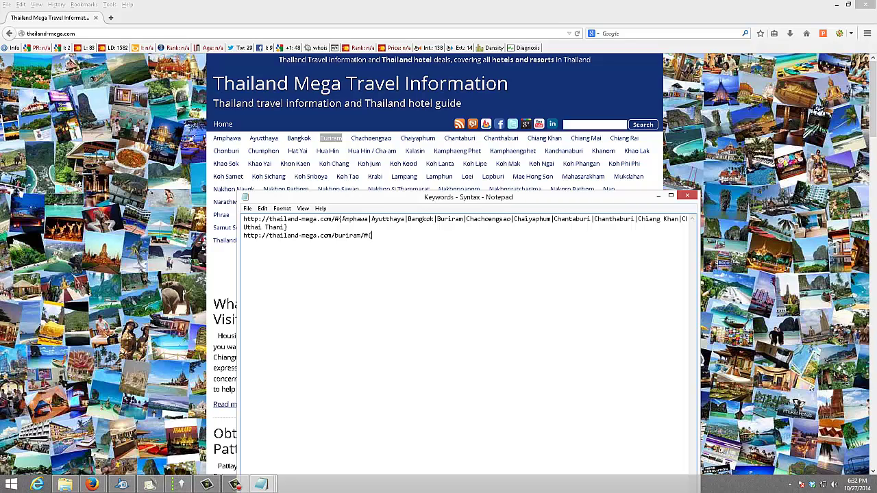
pyautogui.write('(Buriram travel|Buriram Hotels|Buriram')
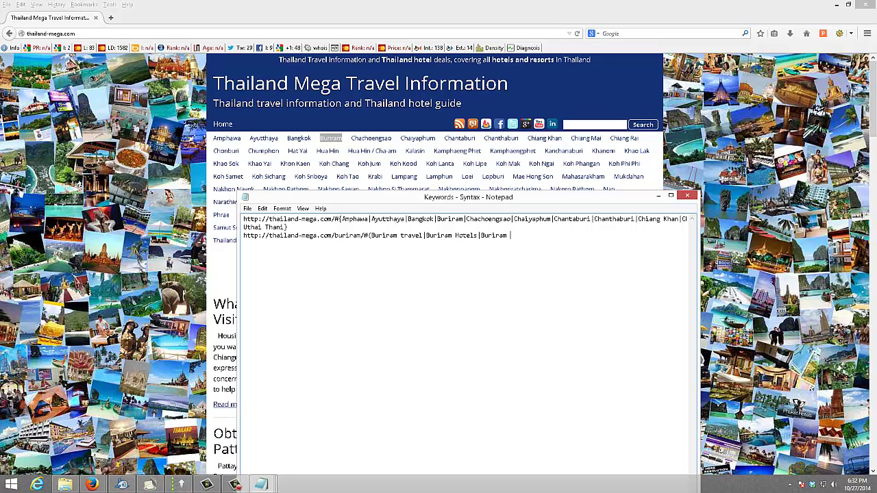
pyautogui.write('ladies')
pyautogui.moveTo(548, 235); pyautogui.dragTo(243, 219)
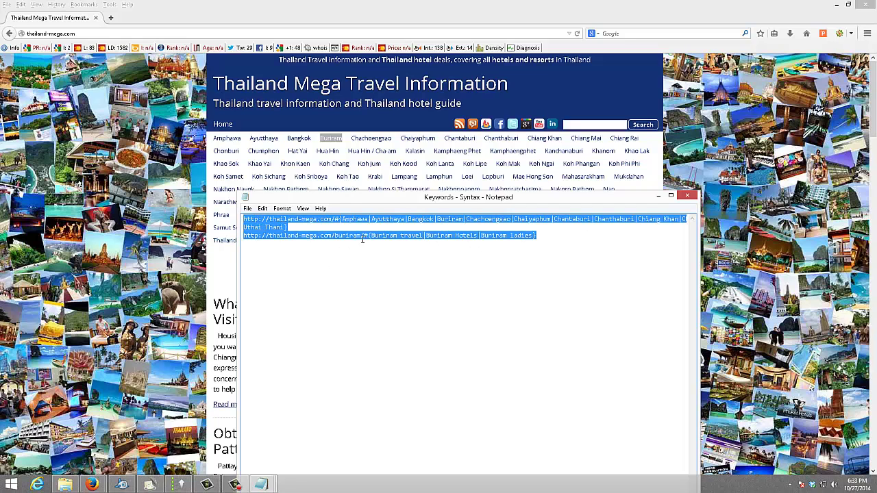
pyautogui.click(364, 268)
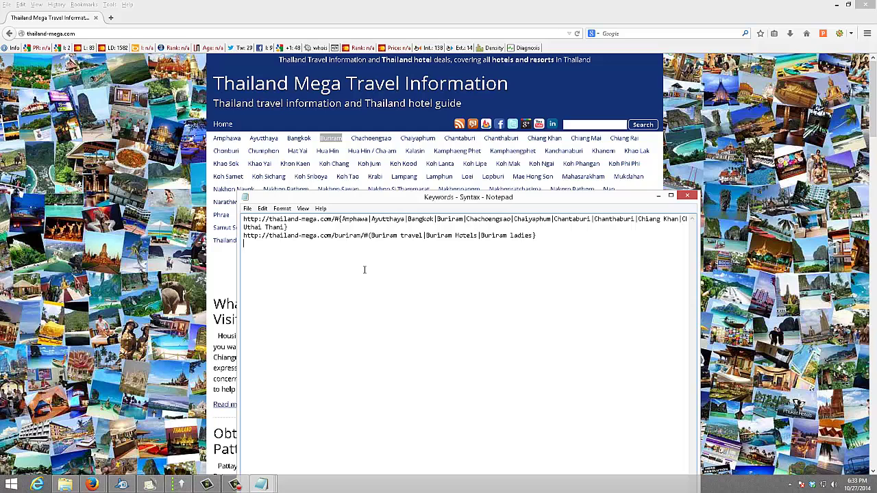
# Review the empty Urls box on the GSA Search Engine Ranker data pack order page in Firefox, and minimize that window
pyautogui.click(92, 485)
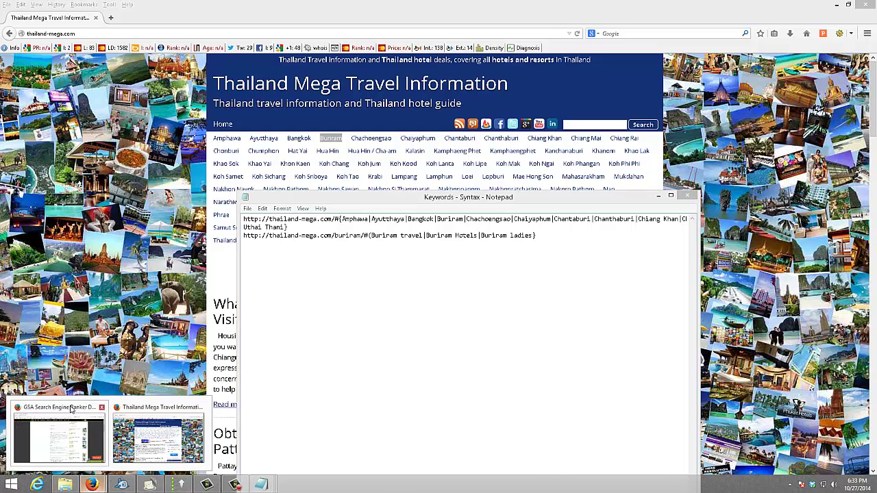
pyautogui.click(89, 413)
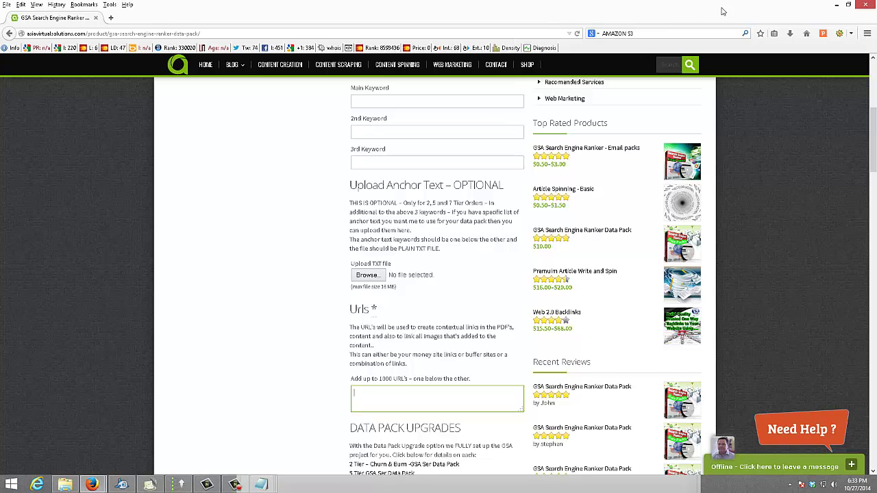
pyautogui.click(837, 5)
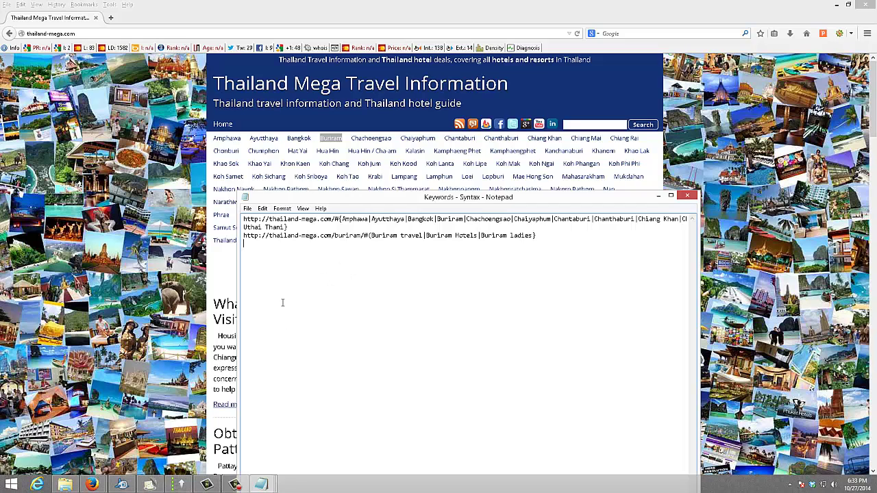
# Start a new project in GSA Search Engine Ranker and compare its URL field with the entries in the Keywords - Syntax file
pyautogui.click(181, 484)
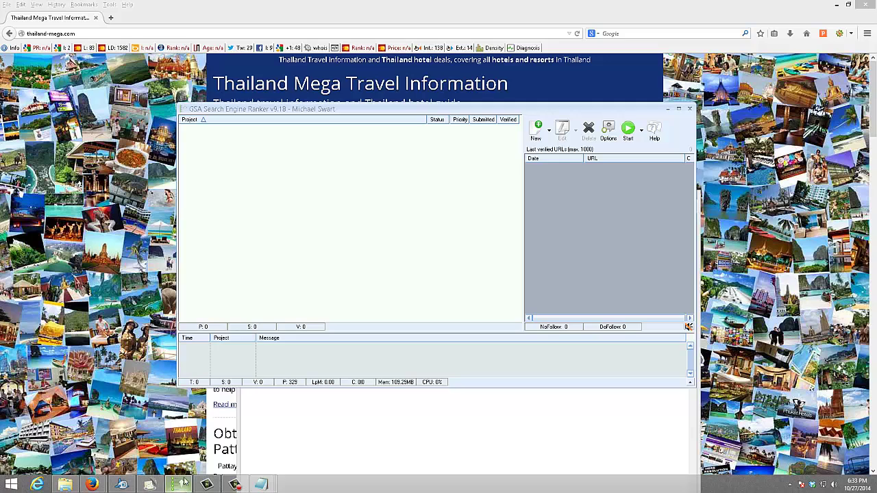
pyautogui.click(535, 131)
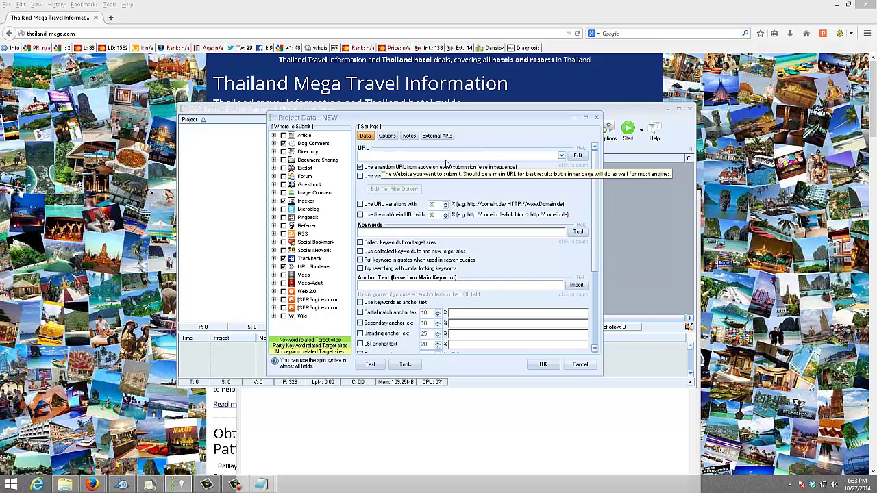
pyautogui.click(260, 485)
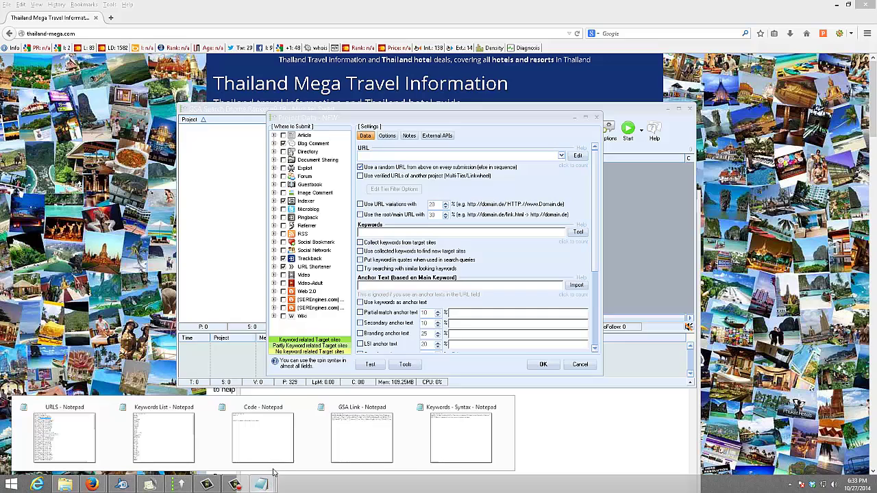
pyautogui.click(471, 439)
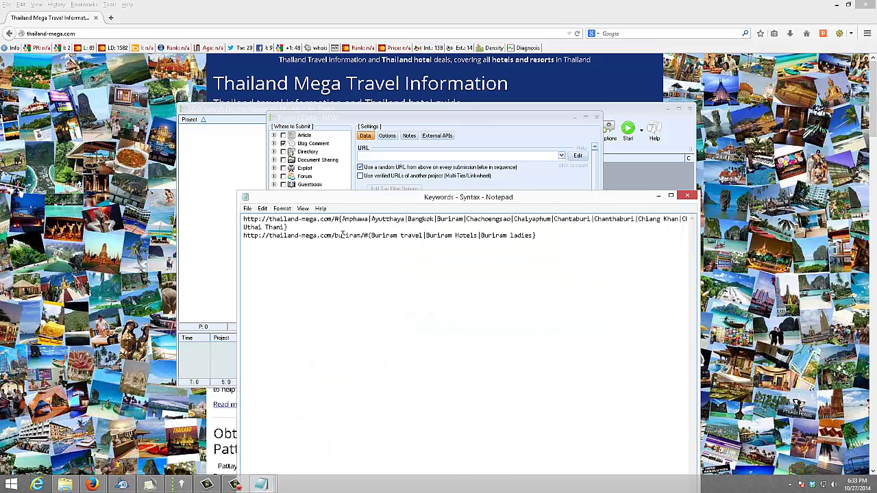
pyautogui.click(272, 259)
pyautogui.click(465, 114)
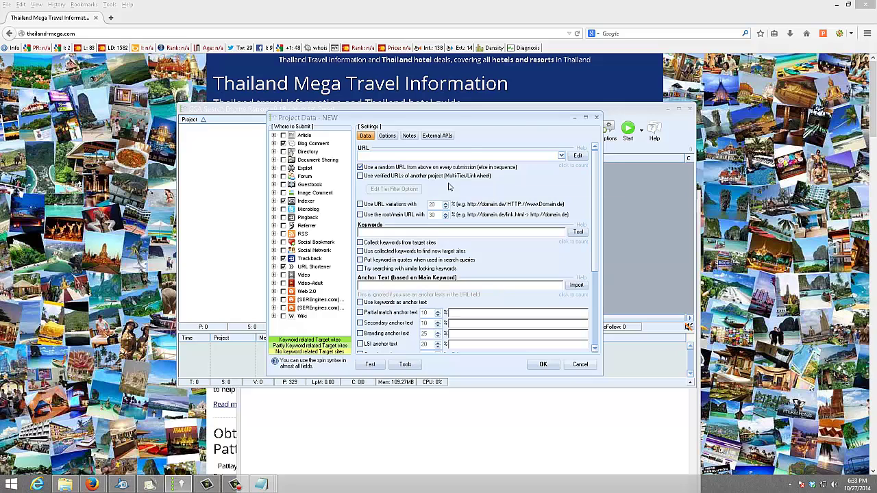
pyautogui.click(565, 436)
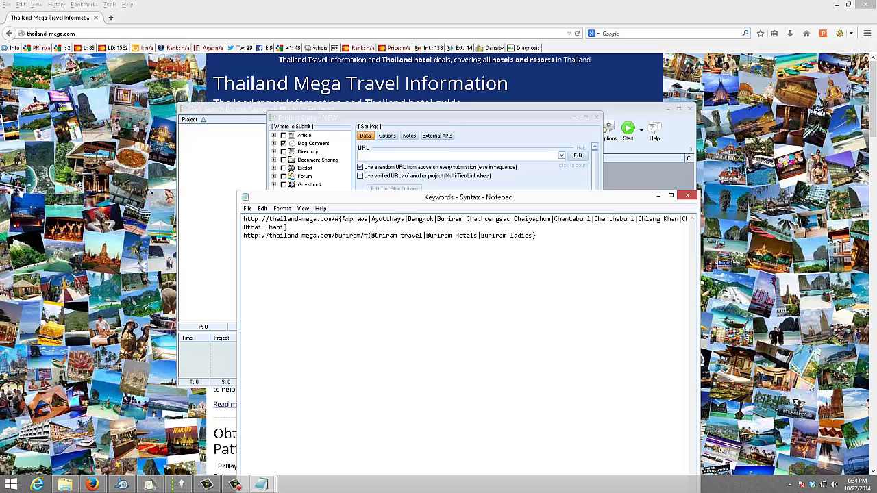
# Return to the Thailand Mega site in Firefox and open its Bangkok page
pyautogui.click(89, 137)
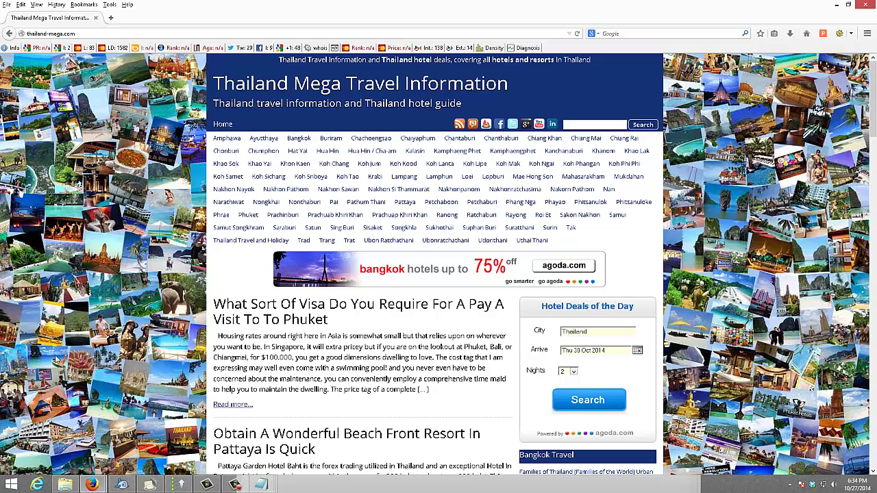
pyautogui.click(294, 151)
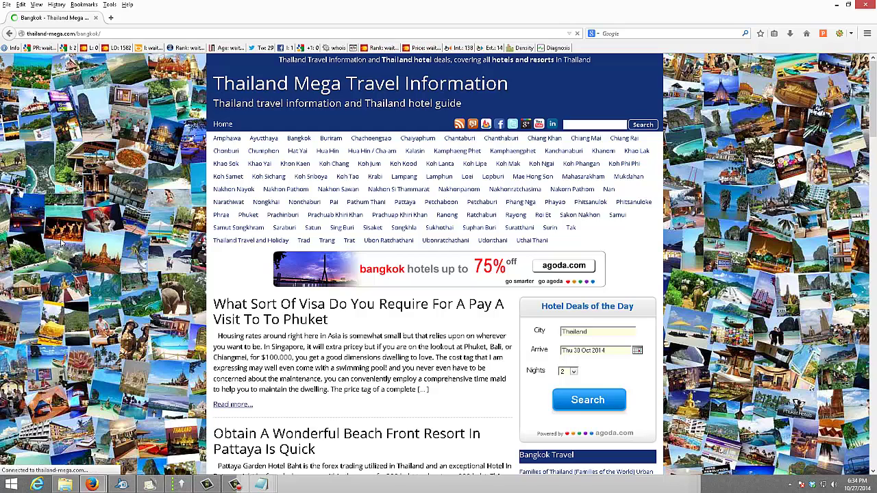
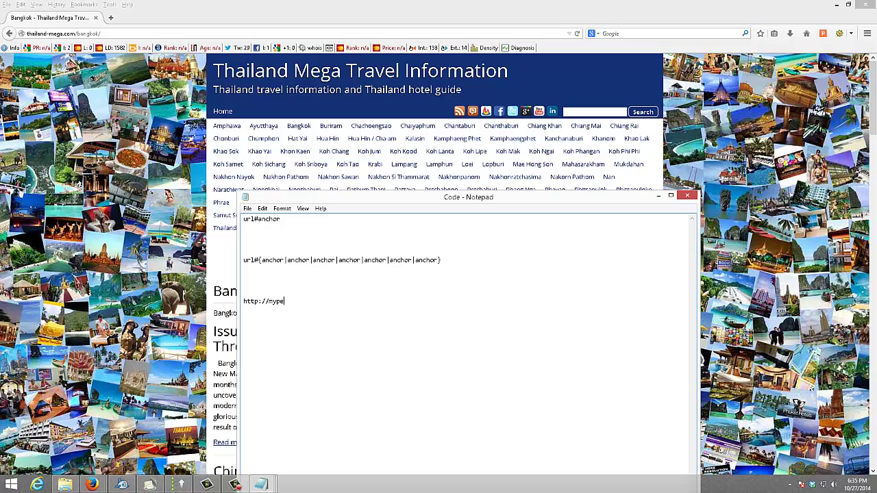
pyautogui.write('p')
pyautogui.write('.com')
pyautogui.write('/')
pyautogui.write('cats')
pyautogui.write('.')
pyautogui.write('html')
pyautogui.press('BackSpace')
pyautogui.press('BackSpace')
pyautogui.press('BackSpace')
pyautogui.press('BackSpace')
pyautogui.write('/')
# Append #{Cats|Cat food|Cat toys to the example pet shop address in the Code file
pyautogui.write('#{')
pyautogui.write('Cats')
pyautogui.write('{Cats')
pyautogui.write('|')
pyautogui.write('Cat food')
pyautogui.write('|')
pyautogui.write('Cat toys')
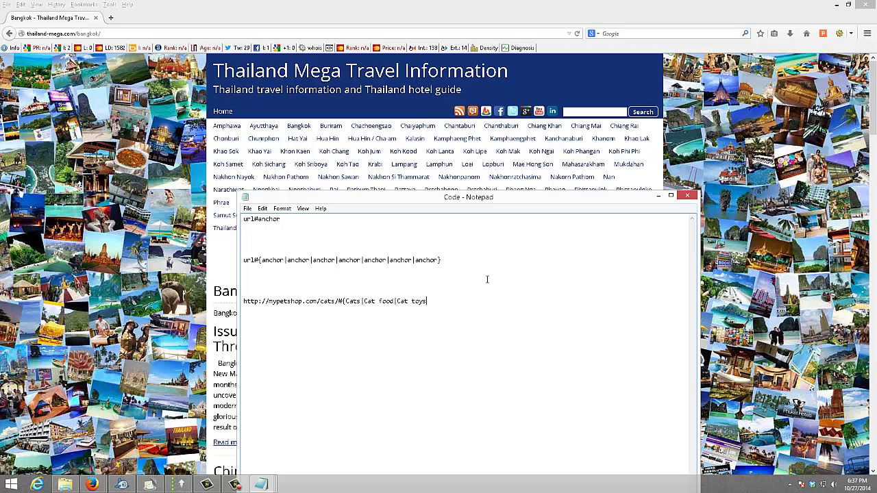
# Close the Code and Keywords - Syntax files without saving changes, and minimize the Thailand Mega browser window
pyautogui.click(687, 197)
pyautogui.click(837, 4)
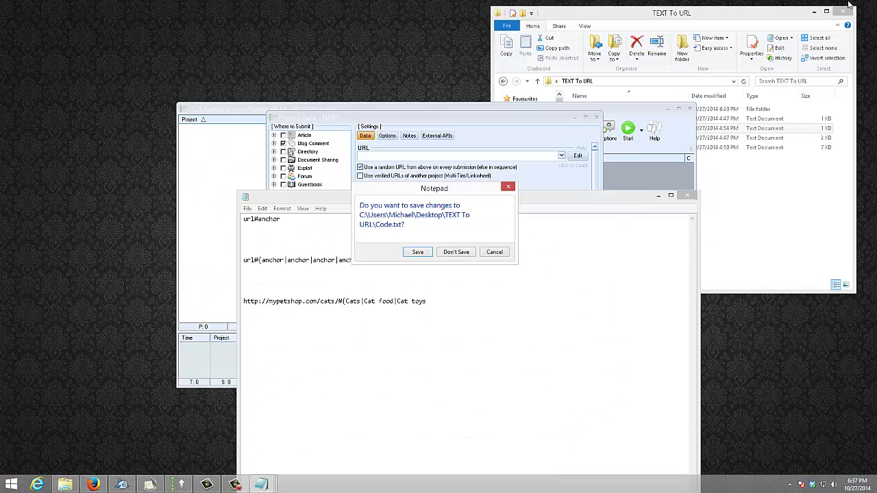
pyautogui.click(459, 253)
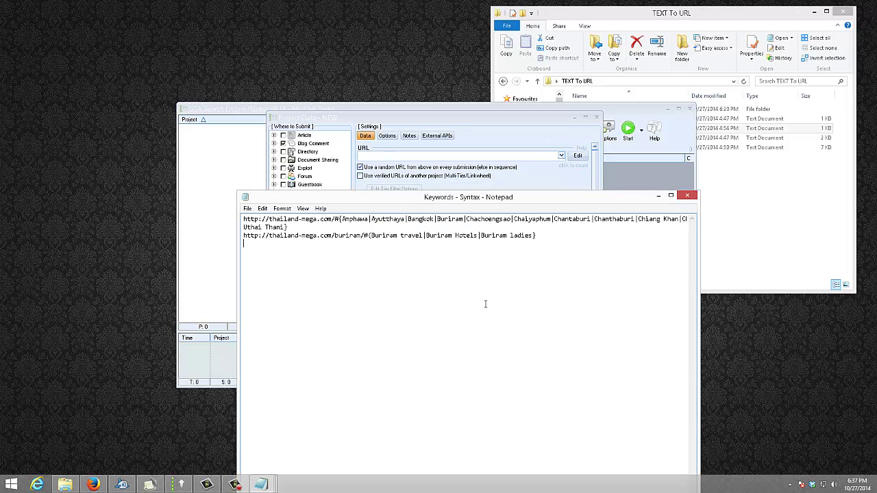
pyautogui.click(687, 196)
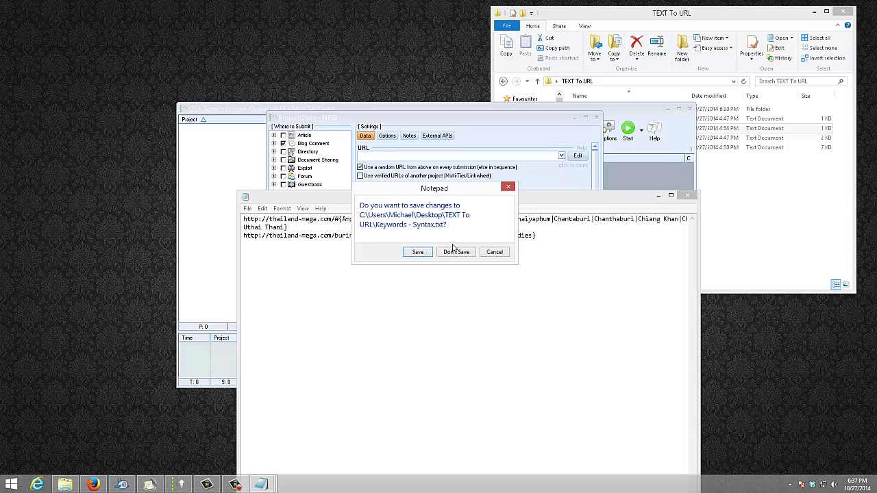
pyautogui.click(454, 255)
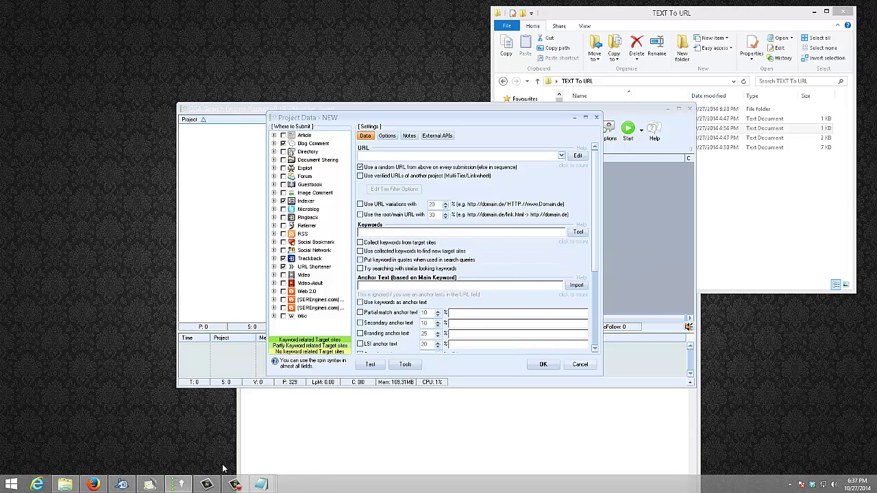
# Switch to the data pack order page in Firefox and review the Main Keyword, 2nd Keyword and 3rd Keyword fields
pyautogui.click(94, 485)
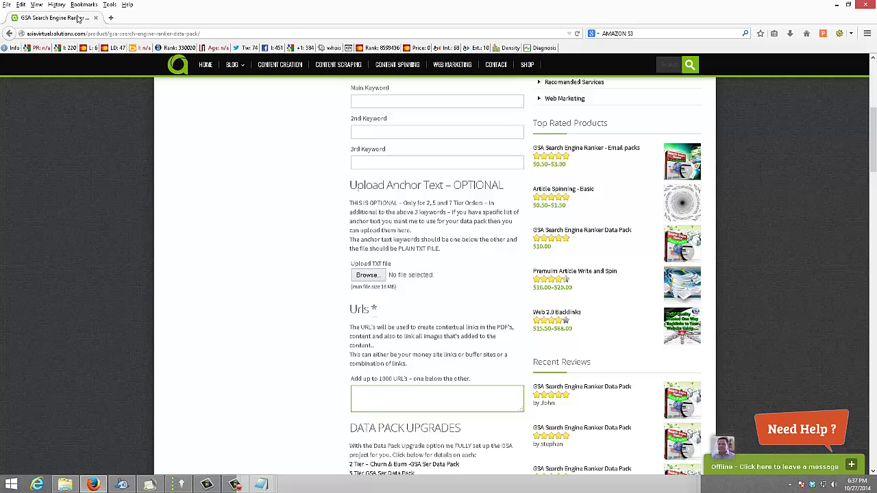
pyautogui.click(382, 103)
pyautogui.click(382, 132)
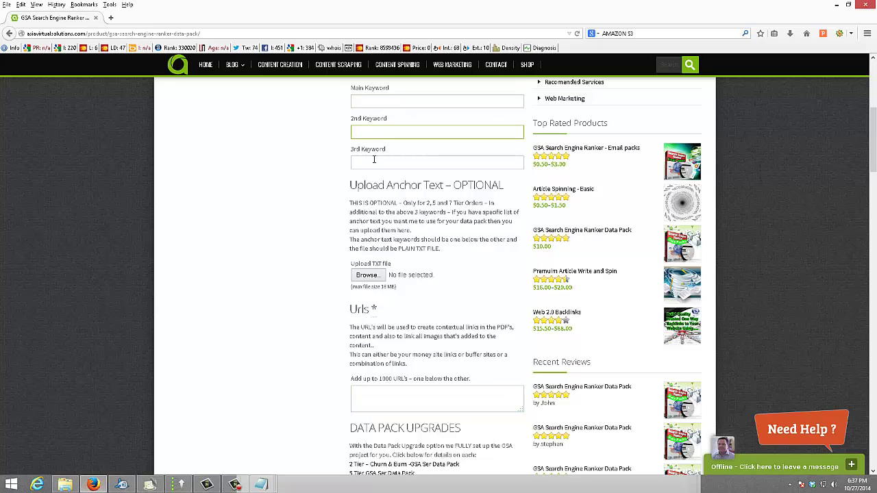
pyautogui.click(373, 160)
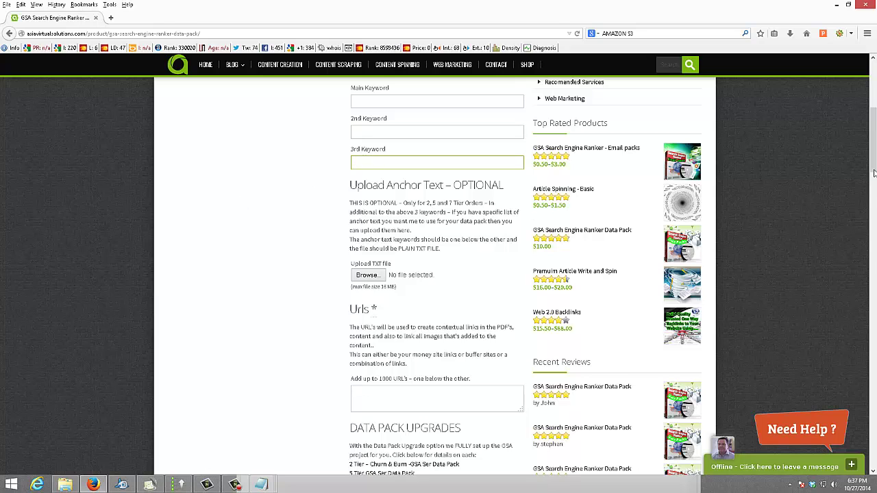
pyautogui.scroll(3, 871, 159)
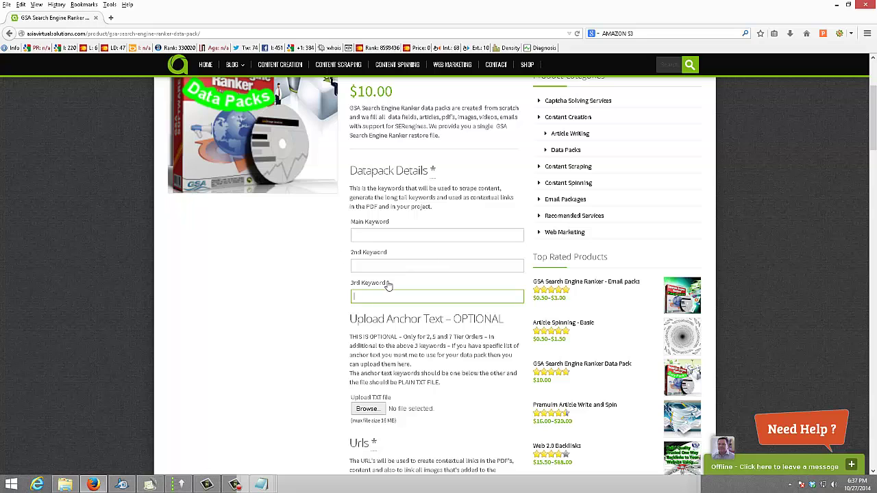
# Examine the Upload Anchor Text, Urls and Data Pack Upgrades sections of the data pack order form
pyautogui.scroll(-4, 871, 124)
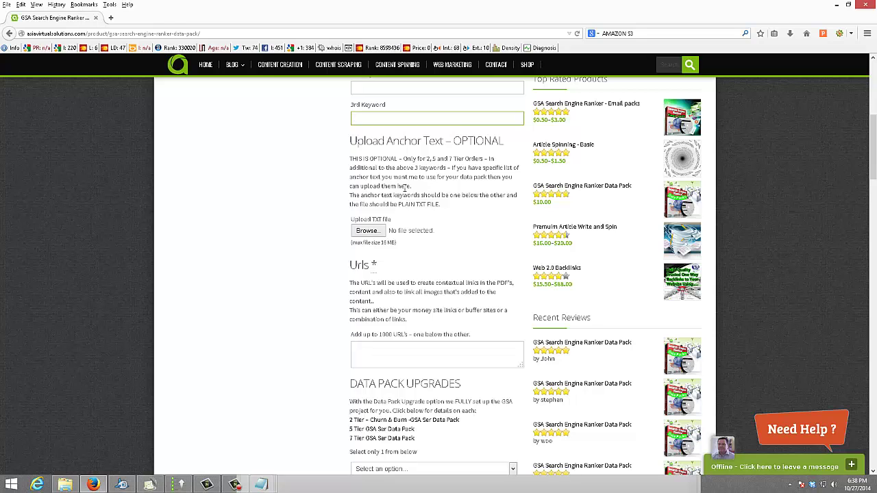
pyautogui.scroll(-1, 872, 178)
pyautogui.scroll(-2, 873, 178)
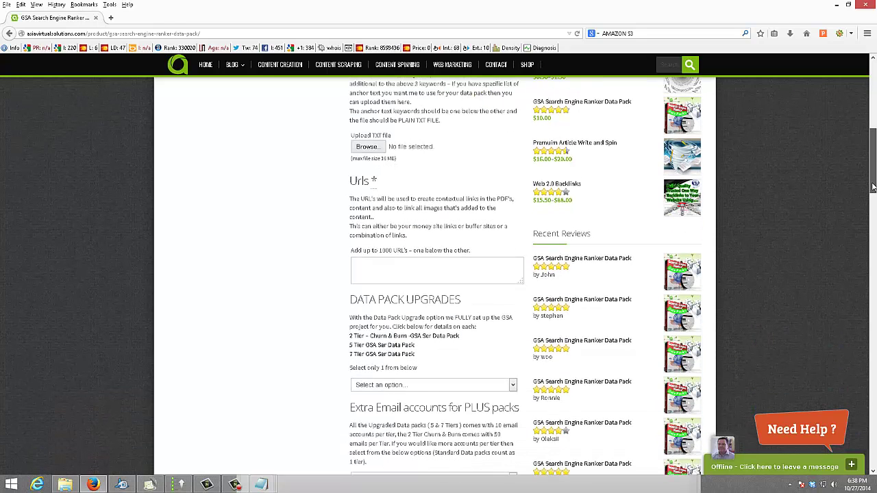
pyautogui.click(386, 265)
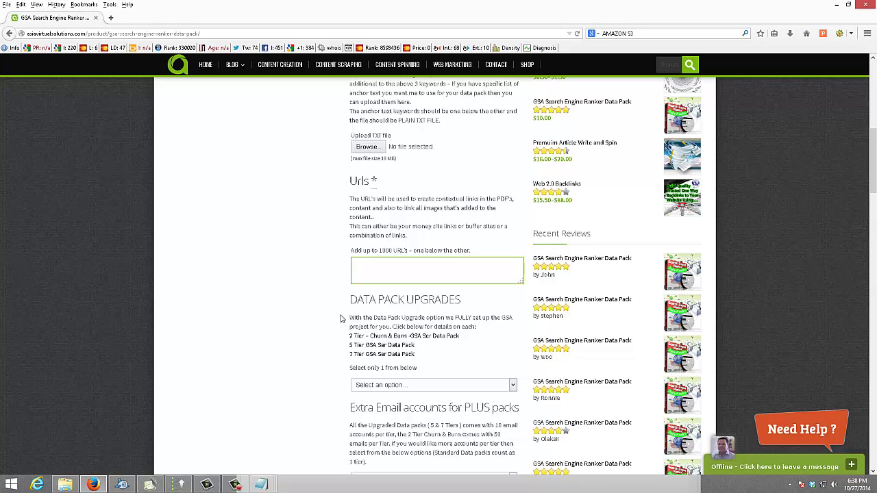
pyautogui.scroll(-4, 873, 203)
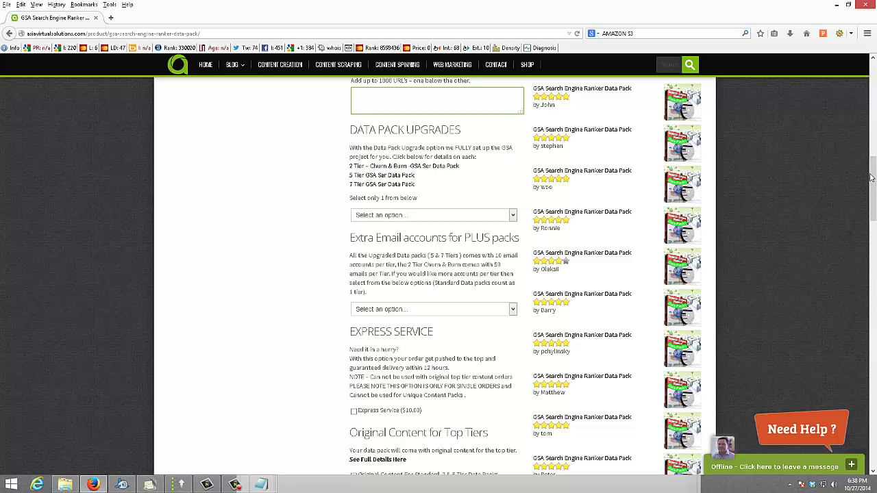
pyautogui.moveTo(873, 176); pyautogui.dragTo(873, 155)
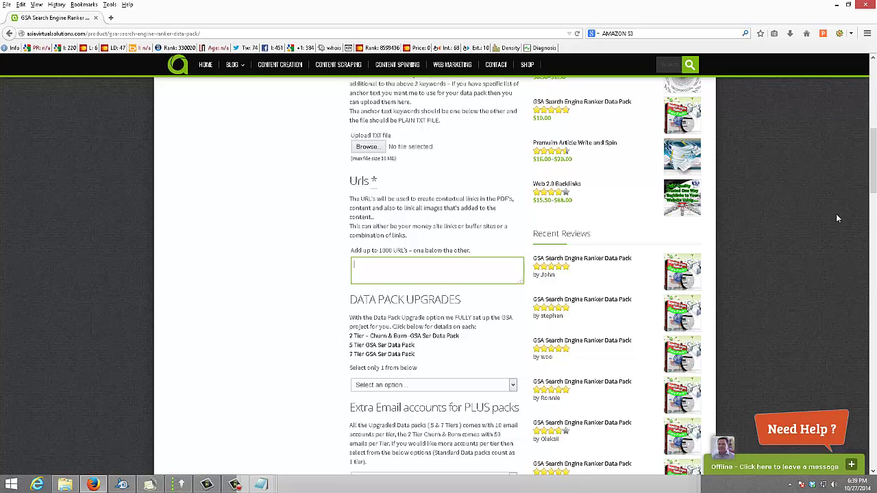
pyautogui.moveTo(874, 163)
pyautogui.mouseDown()
pyautogui.moveTo(872, 97)
pyautogui.moveTo(874, 151)
pyautogui.mouseUp()
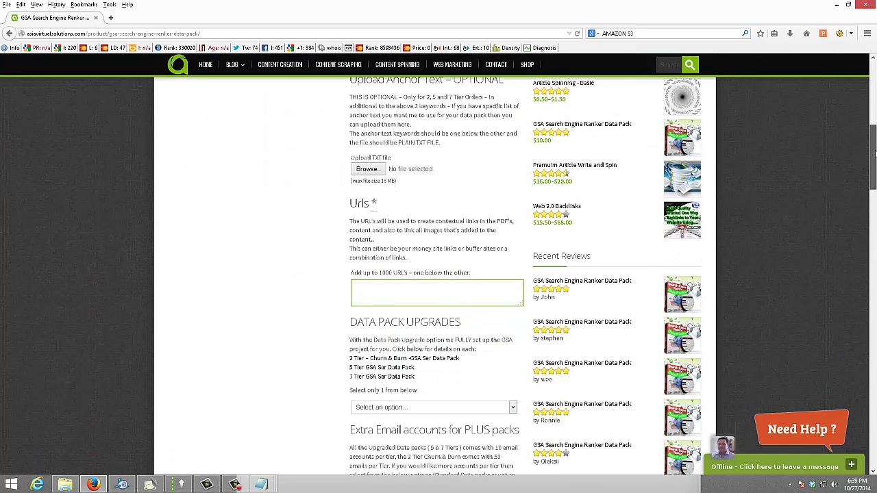
# Review the bangkok-mega.com anchor entries of the GSA Link file in a widened Notepad window, and close the file
pyautogui.click(266, 484)
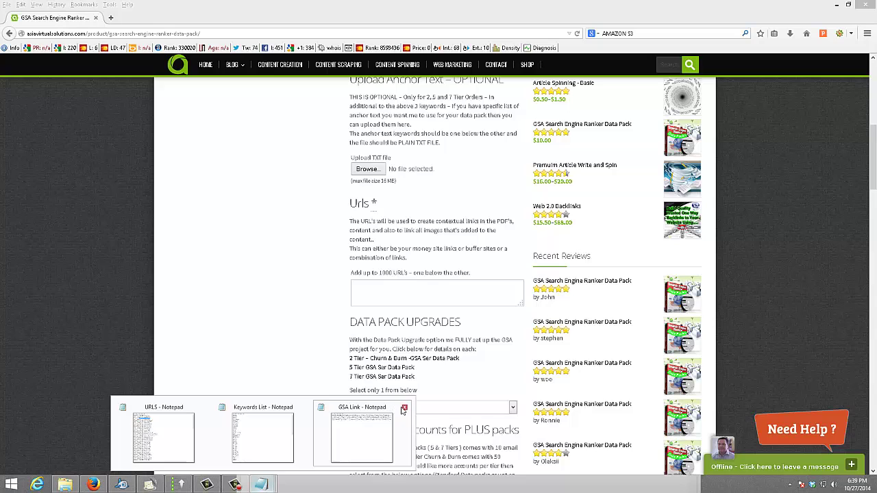
pyautogui.click(402, 412)
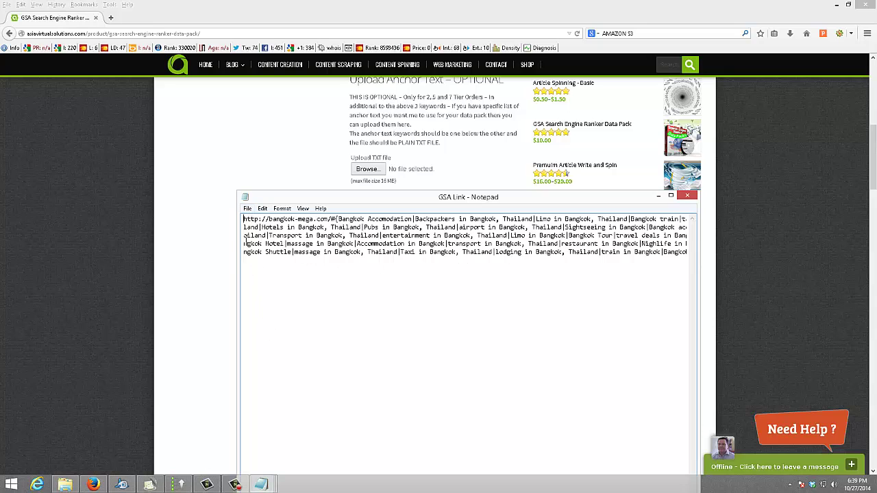
pyautogui.click(303, 209)
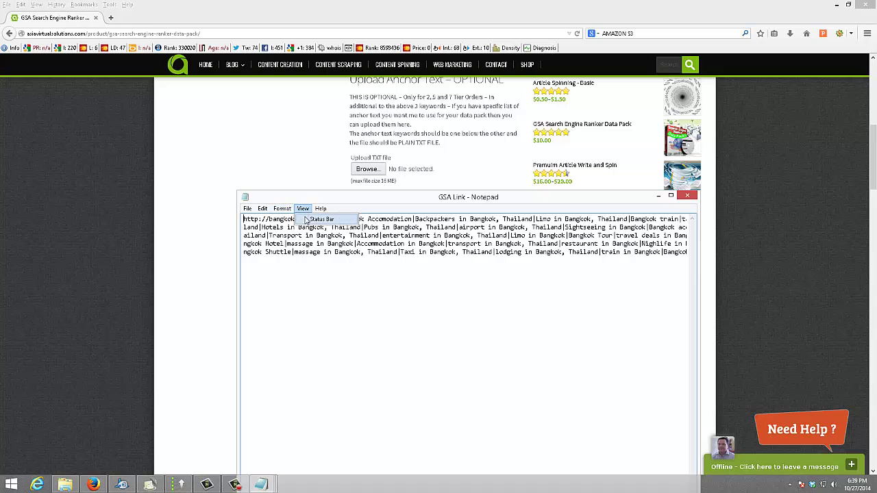
pyautogui.click(315, 276)
pyautogui.moveTo(237, 271); pyautogui.dragTo(15, 269)
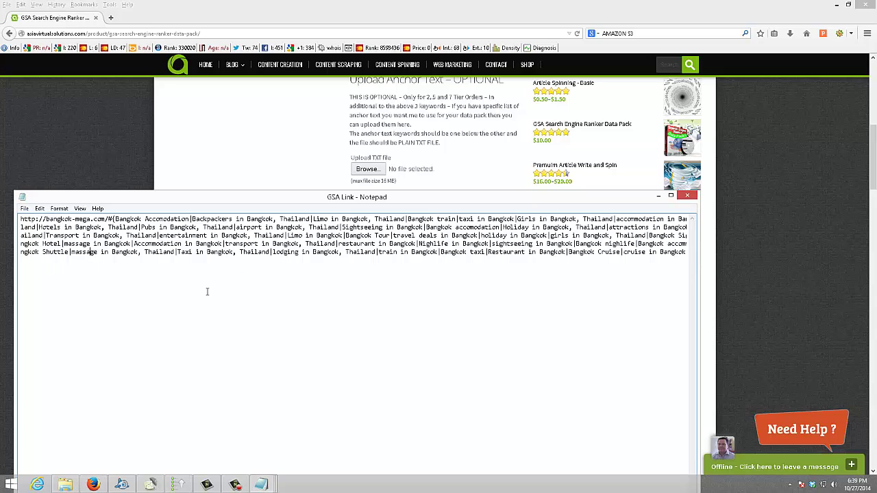
pyautogui.click(687, 195)
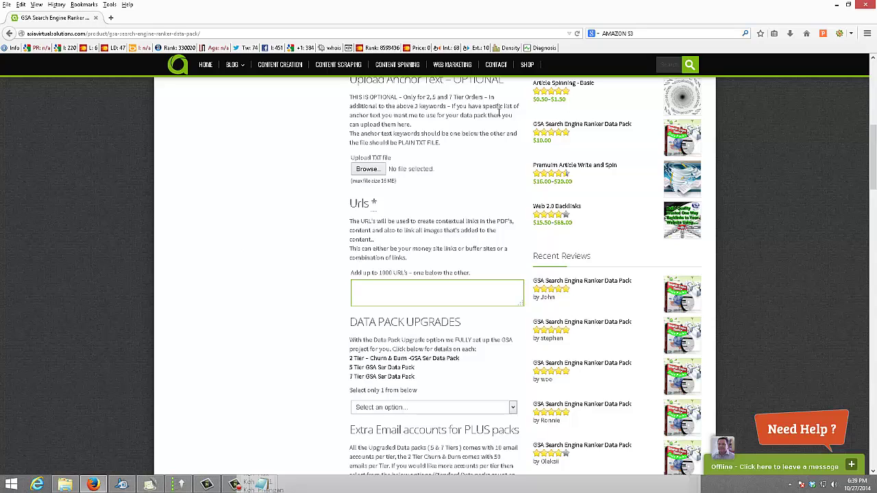